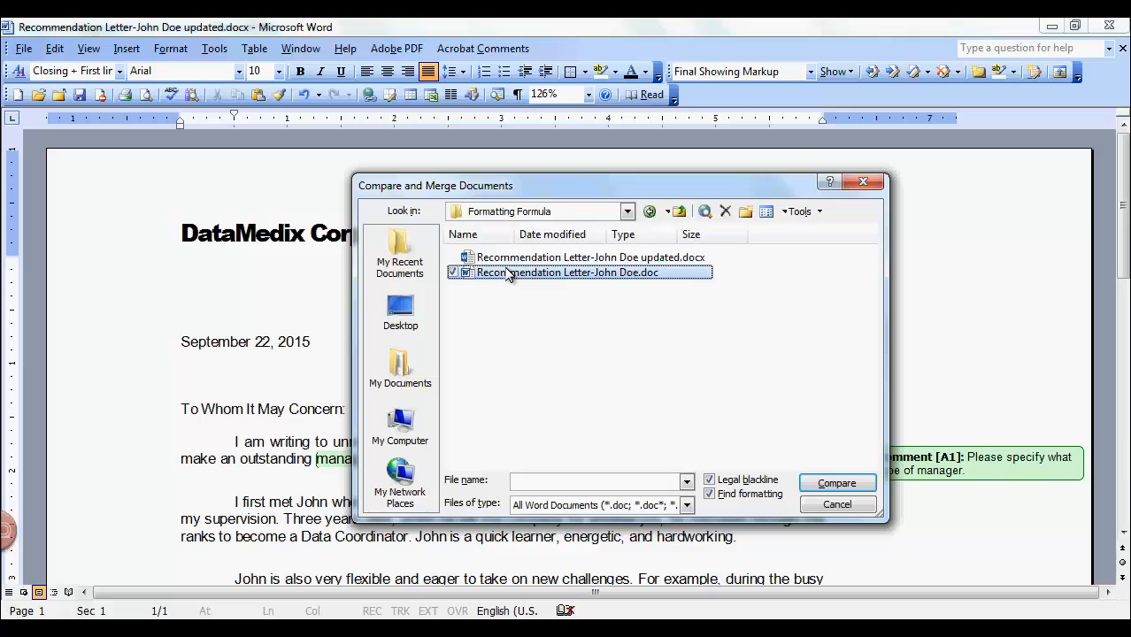
Compare the updated recommendation letter with the original .doc version, keeping Legal blackline and Find formatting enabled
left_click(525, 320)
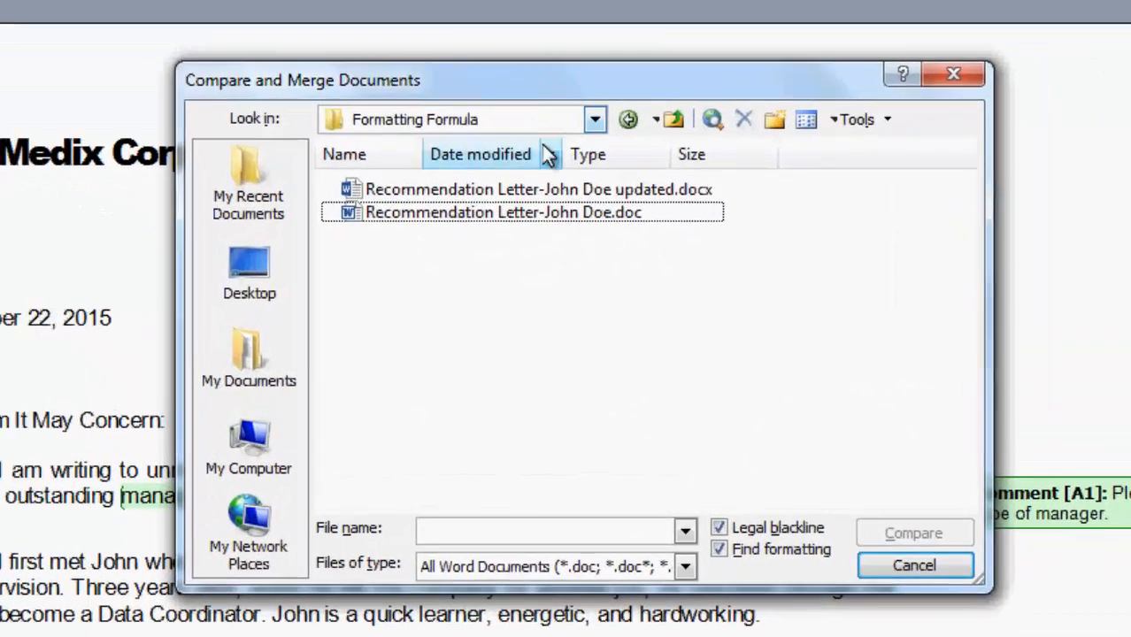
left_click(561, 253)
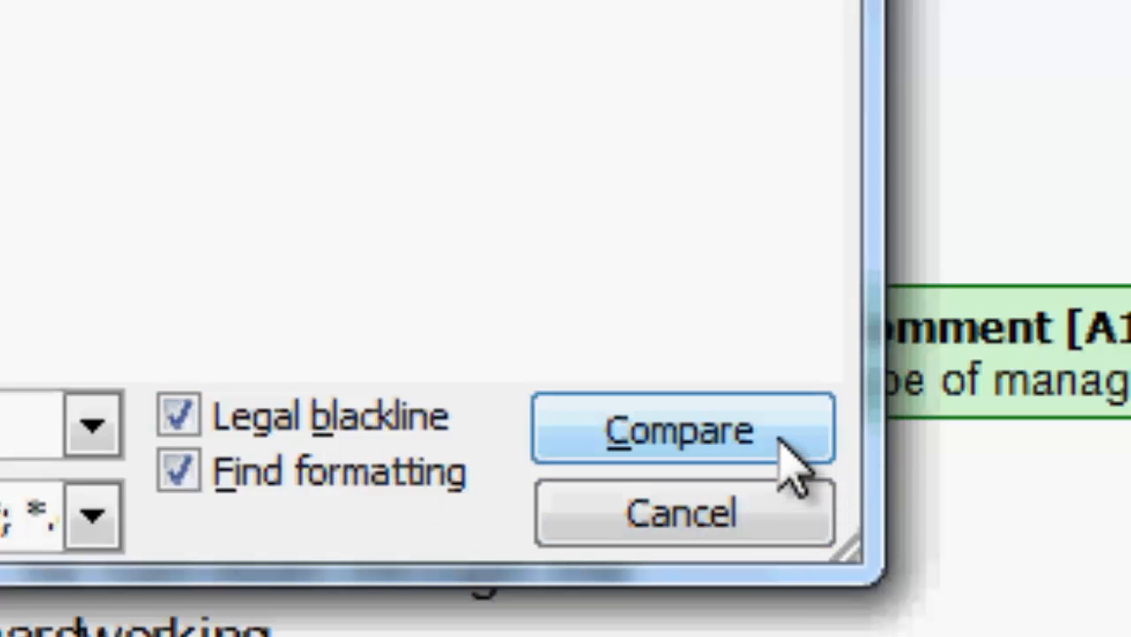
left_click(178, 420)
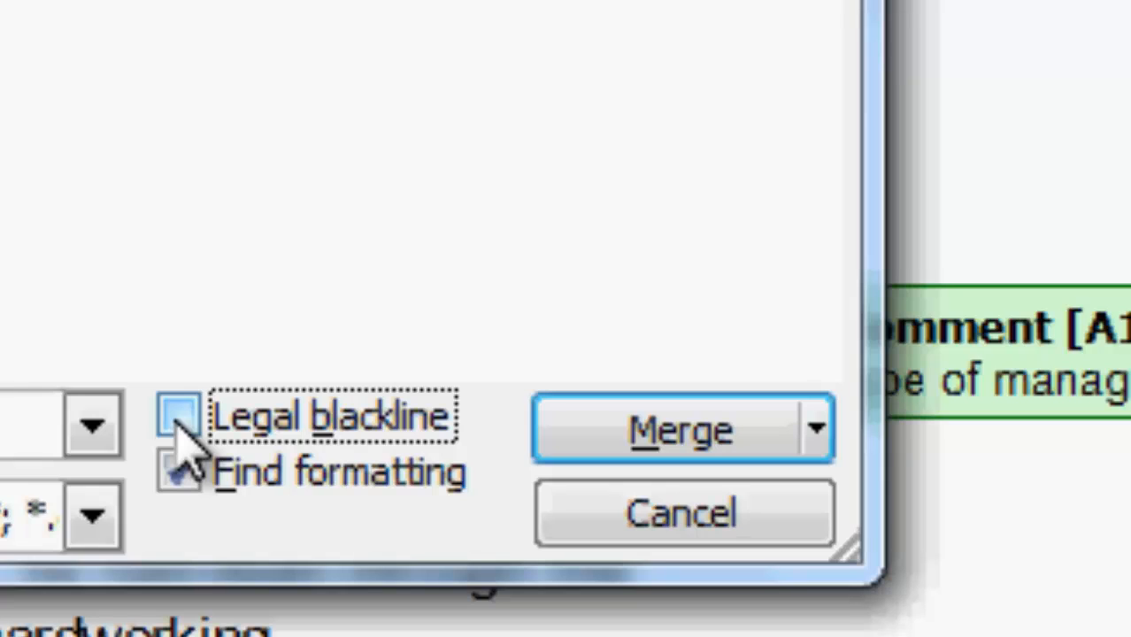
left_click(180, 419)
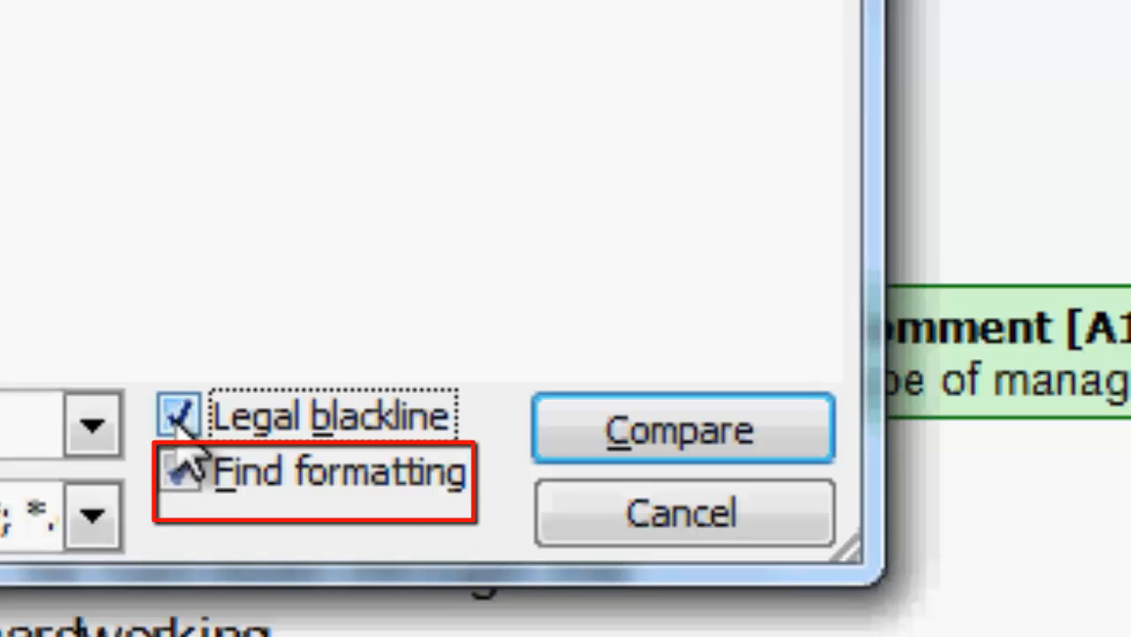
left_click(180, 472)
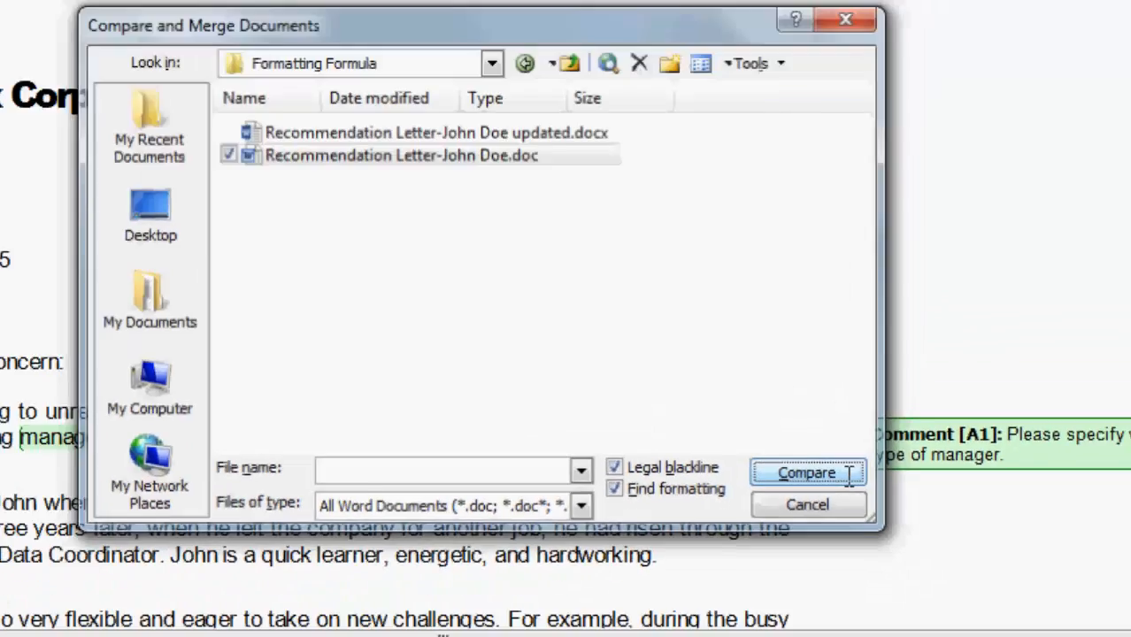
left_click(681, 429)
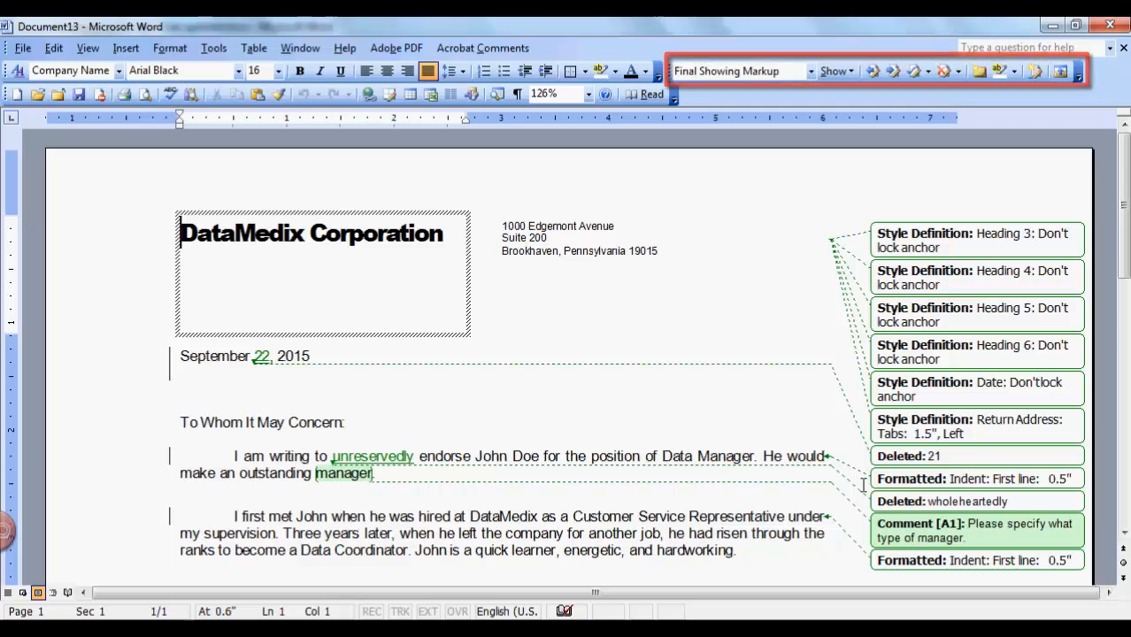
Float the Reviewing toolbar over the document and dock it back in its original place
left_click_drag(665, 73, 617, 177)
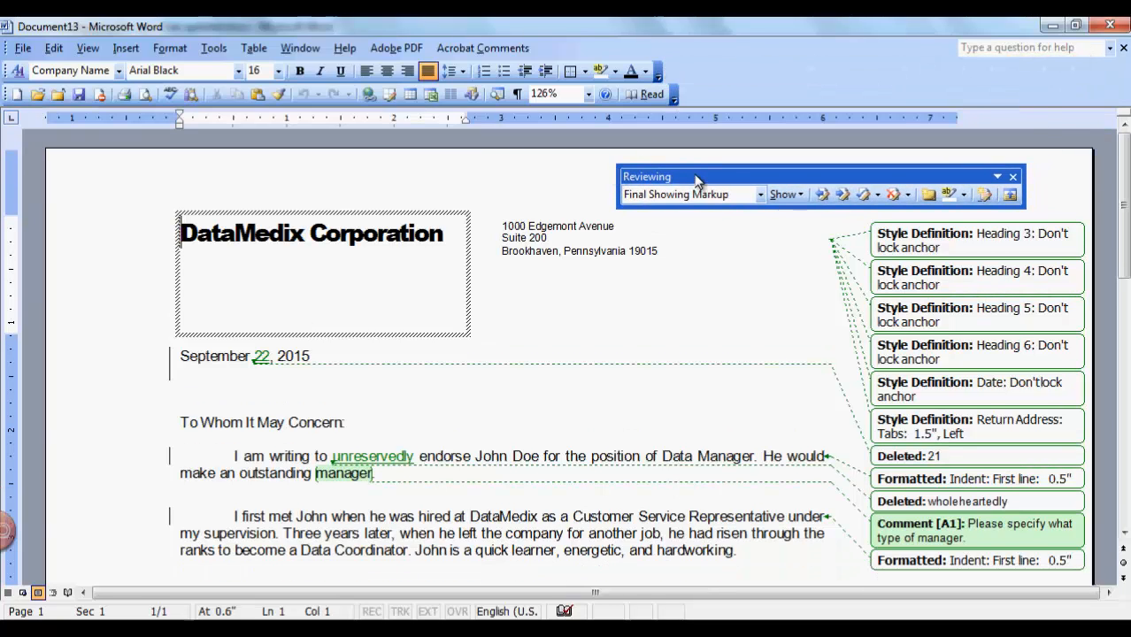
left_click_drag(695, 180, 735, 72)
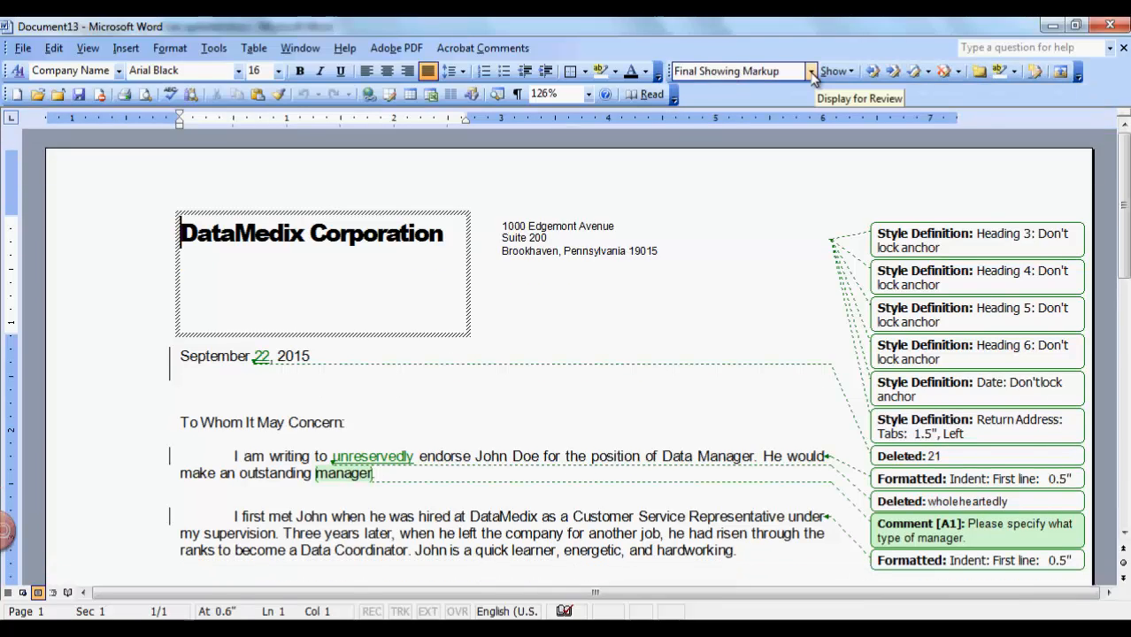
View the compared letter as Final, Original Showing Markup and Original, and return to Final Showing Markup
left_click(811, 72)
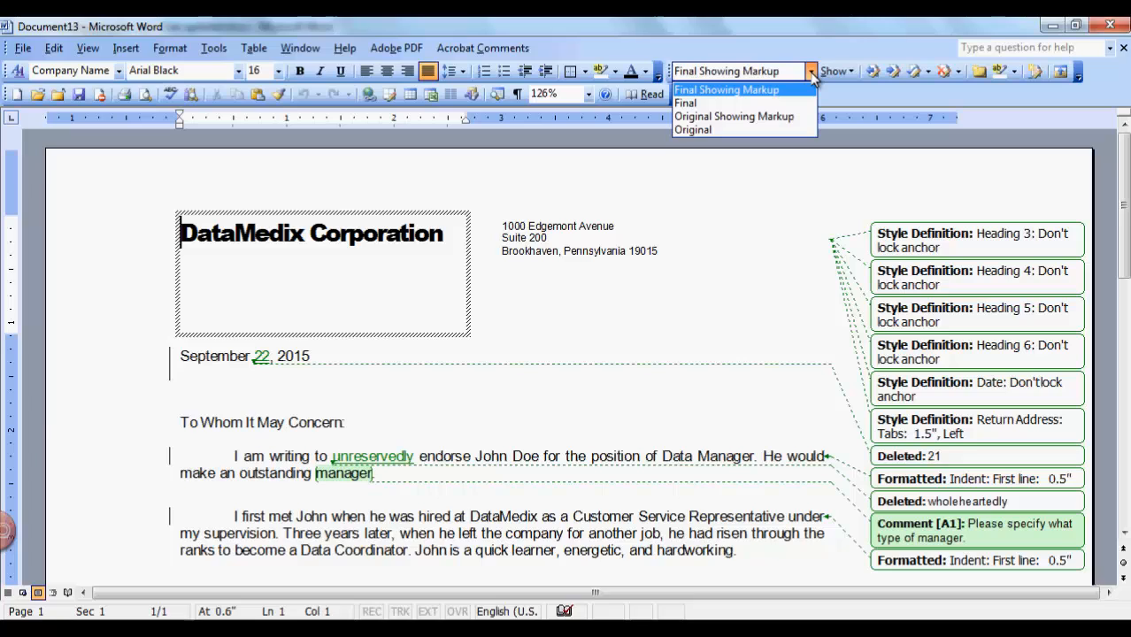
left_click(774, 103)
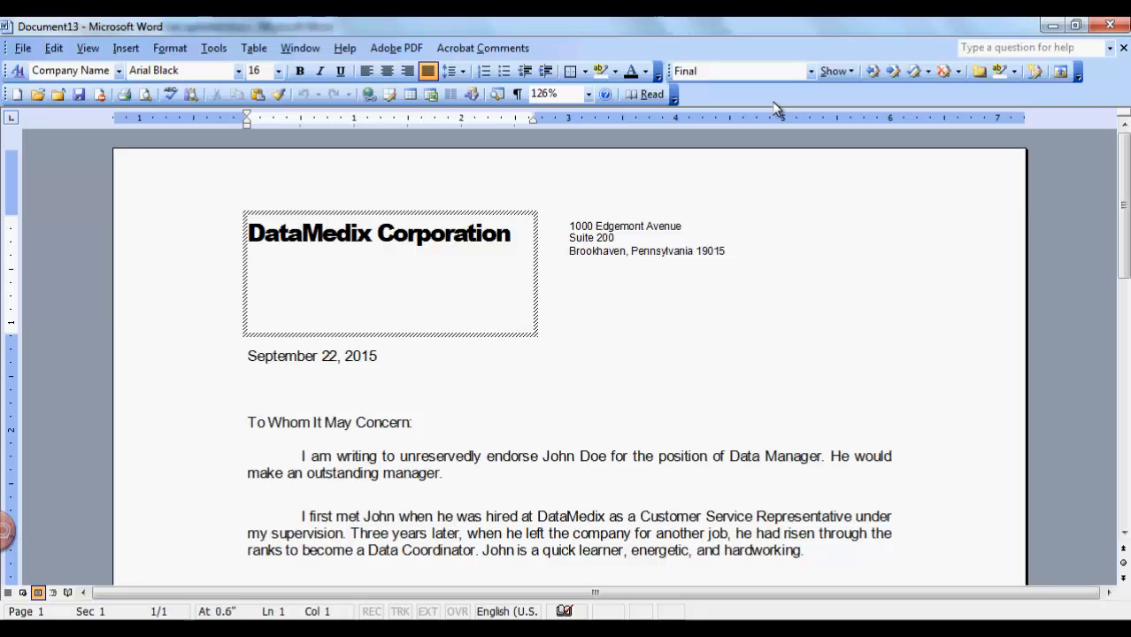
left_click(810, 72)
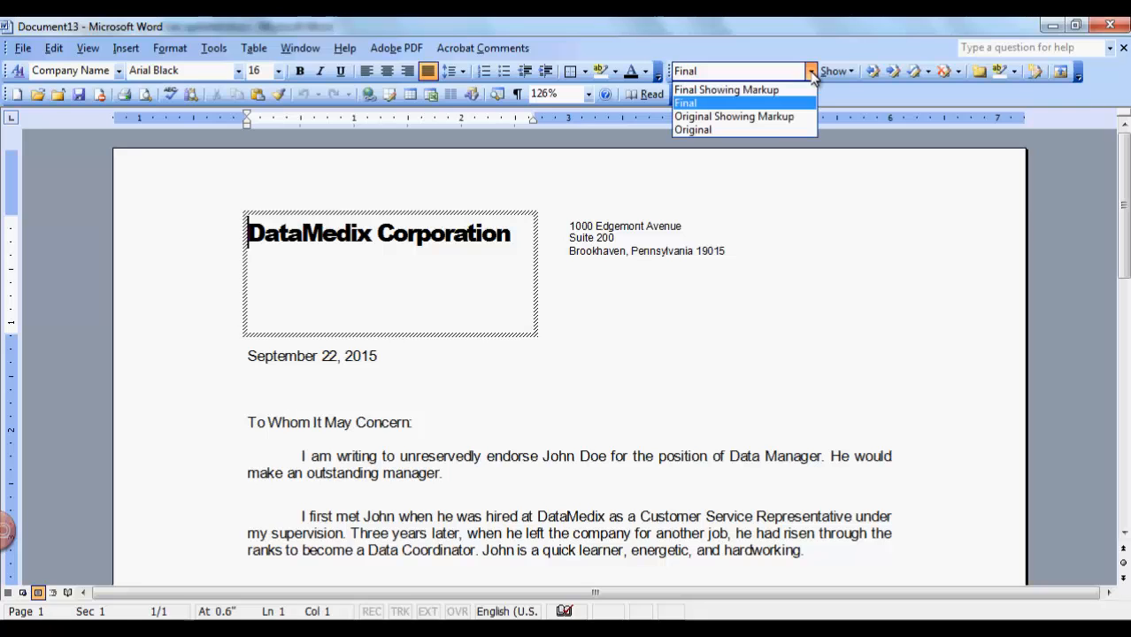
left_click(793, 116)
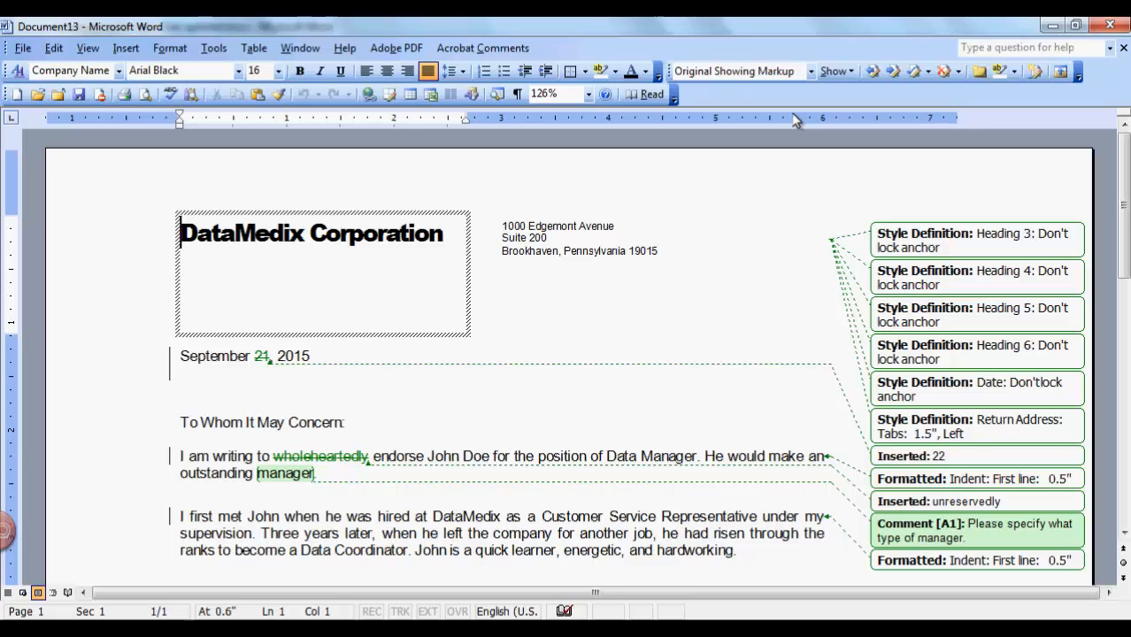
left_click(810, 72)
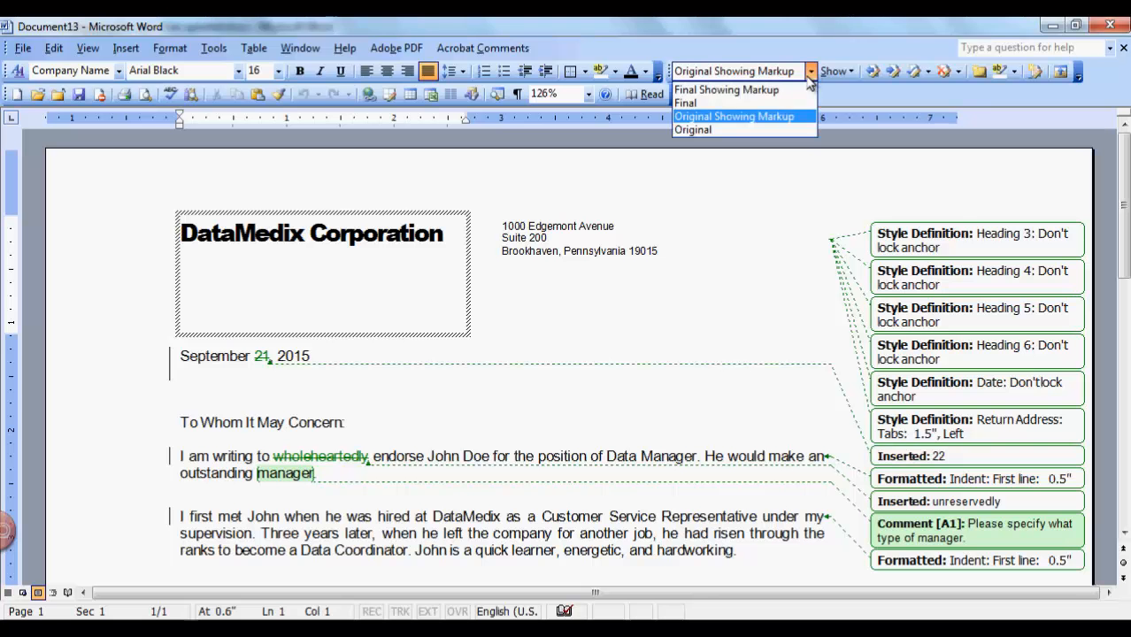
left_click(793, 129)
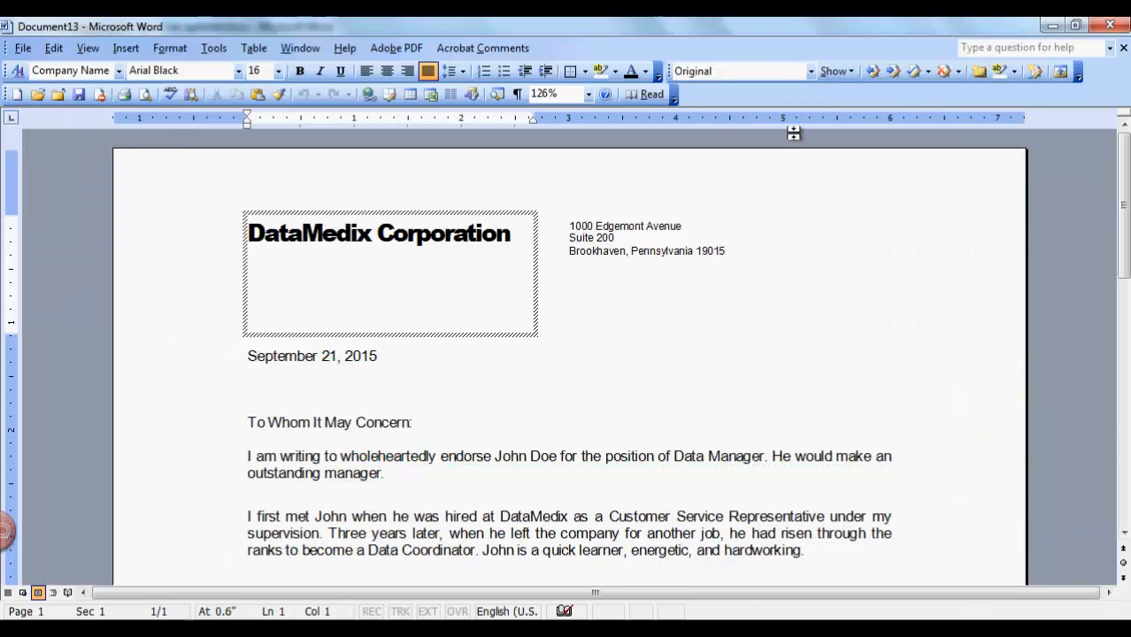
left_click(811, 71)
left_click(791, 87)
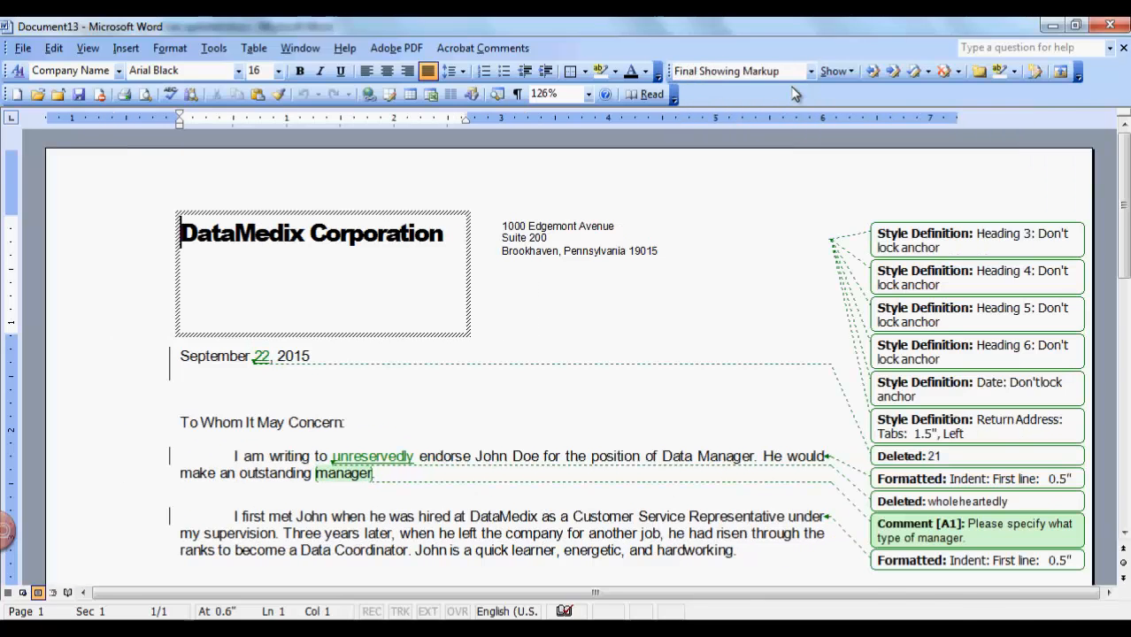
Switch the markup view to Original and back to Final, and hide ink annotations
left_click(851, 71)
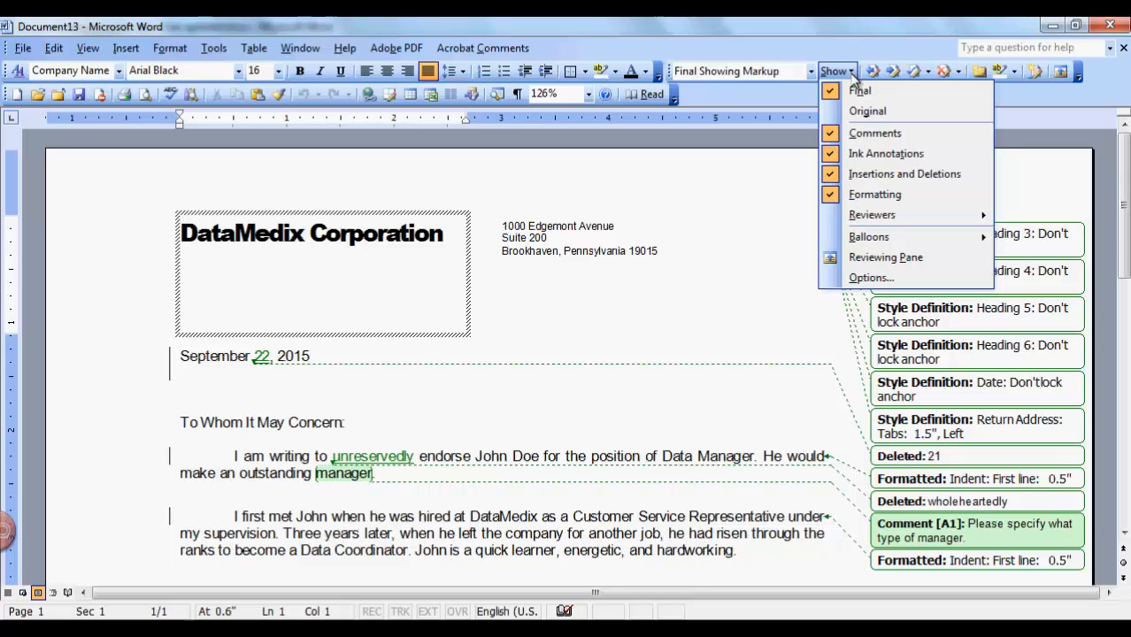
left_click(863, 111)
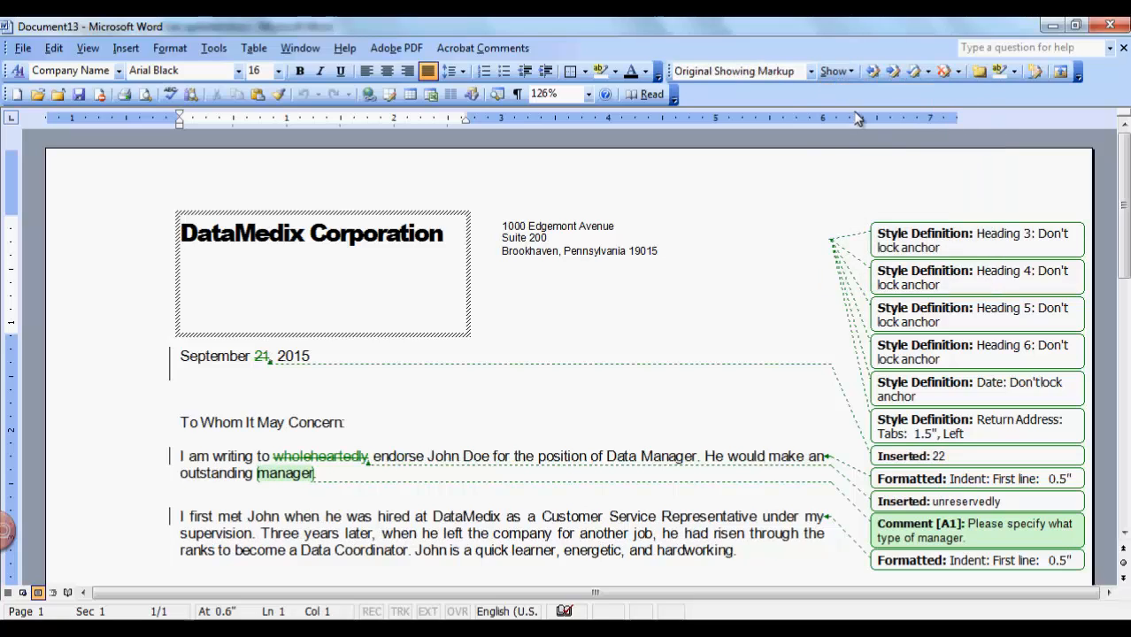
left_click(850, 73)
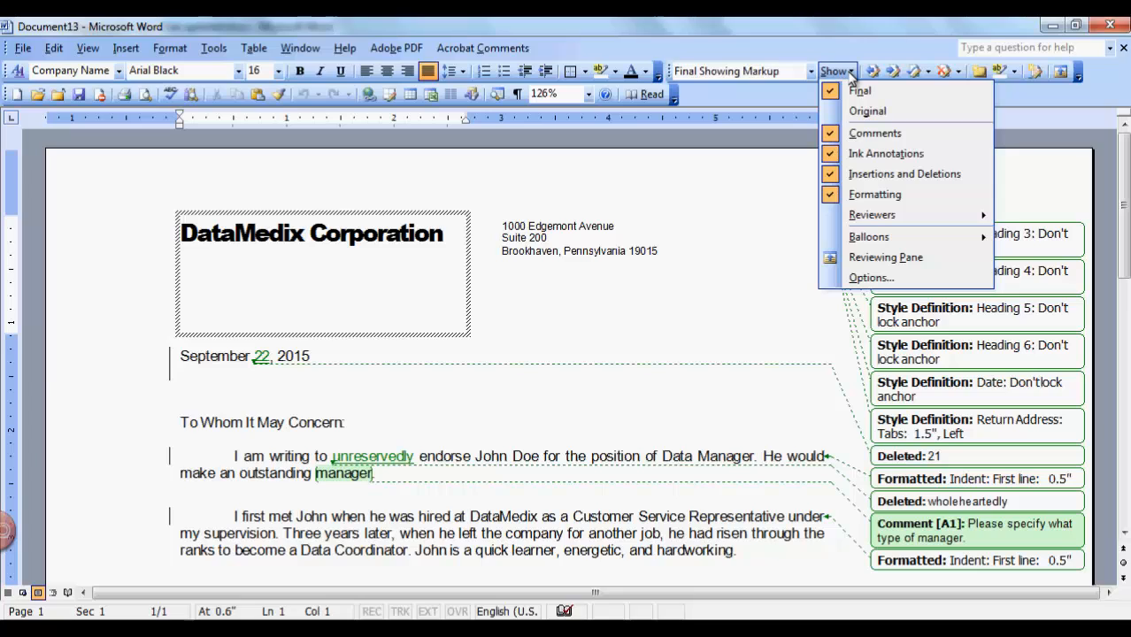
left_click(830, 155)
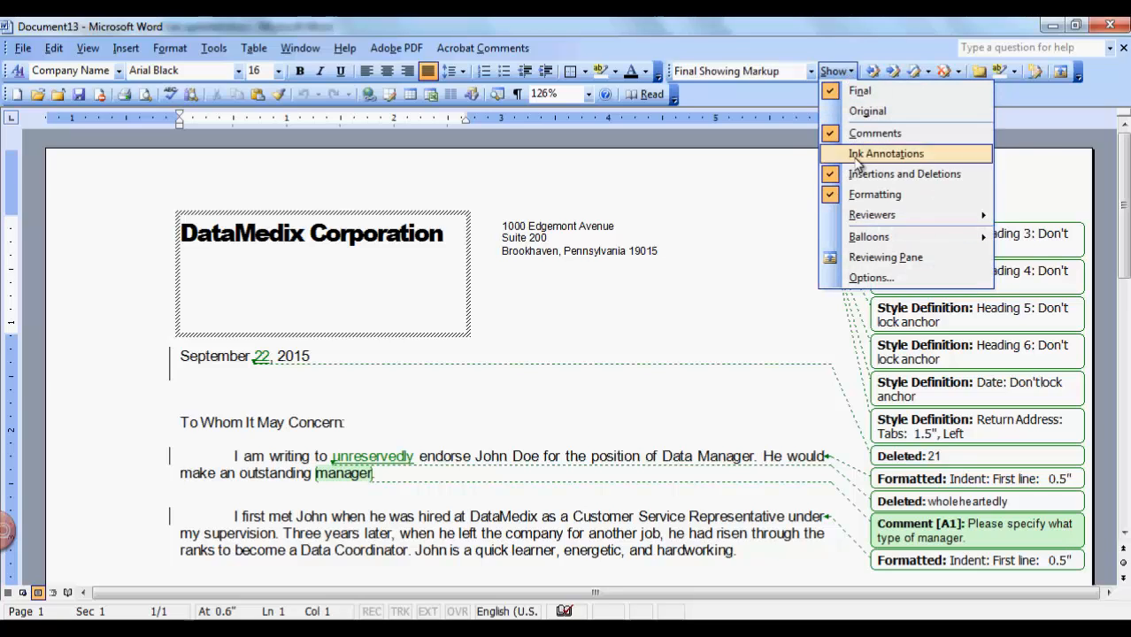
Set the markup balloons to Never to show changes inline, and restore them to Always
mouse_move(856, 223)
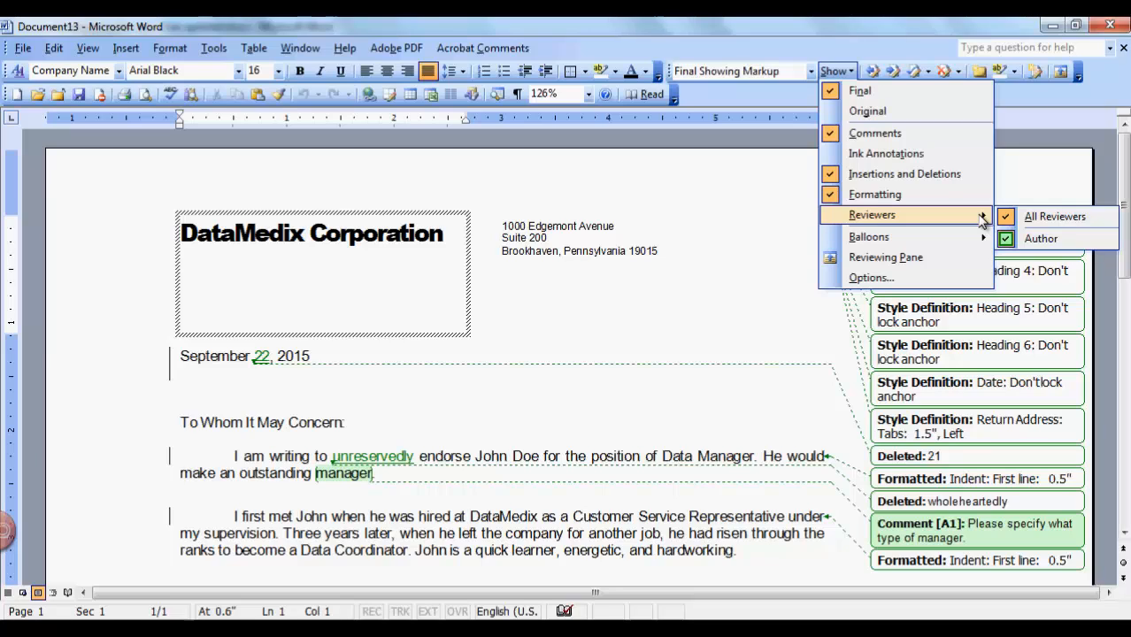
mouse_move(961, 241)
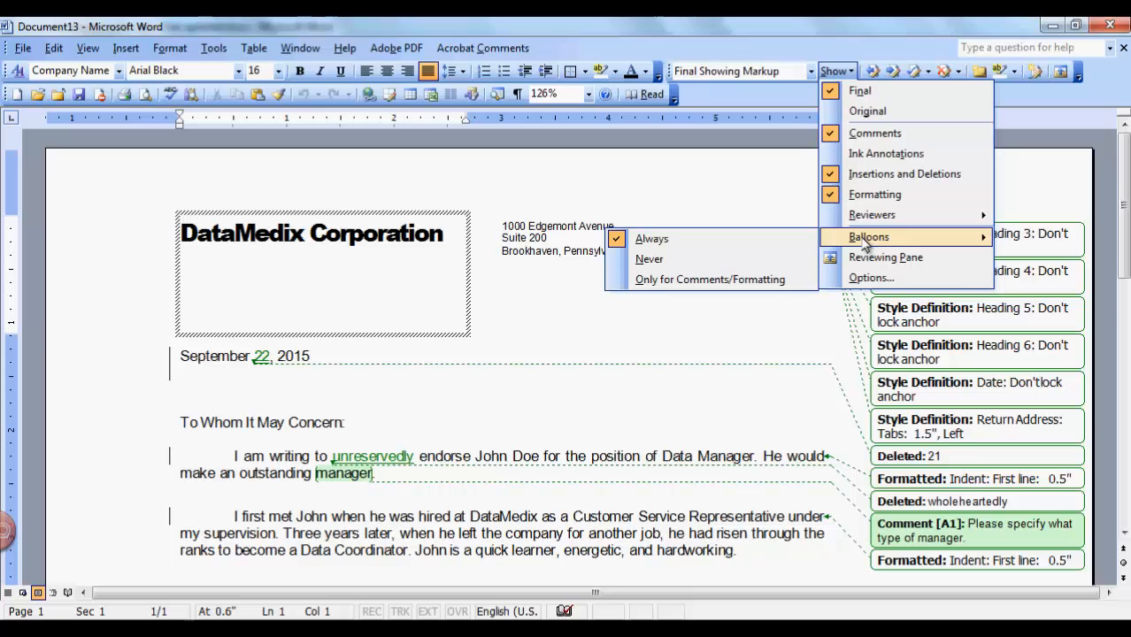
left_click(651, 260)
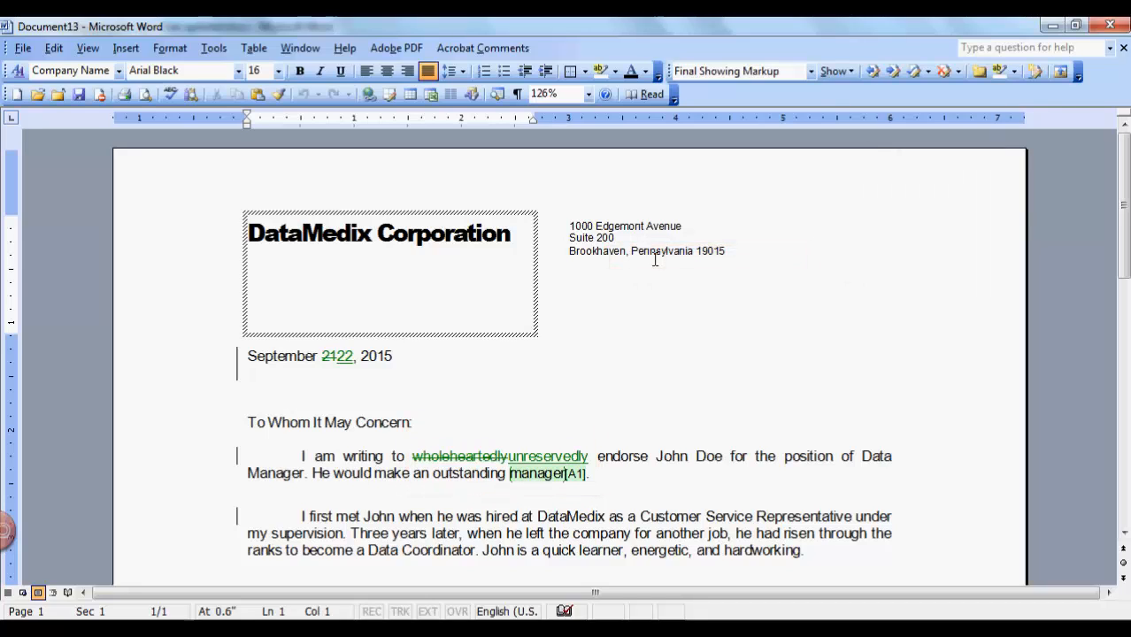
left_click(836, 71)
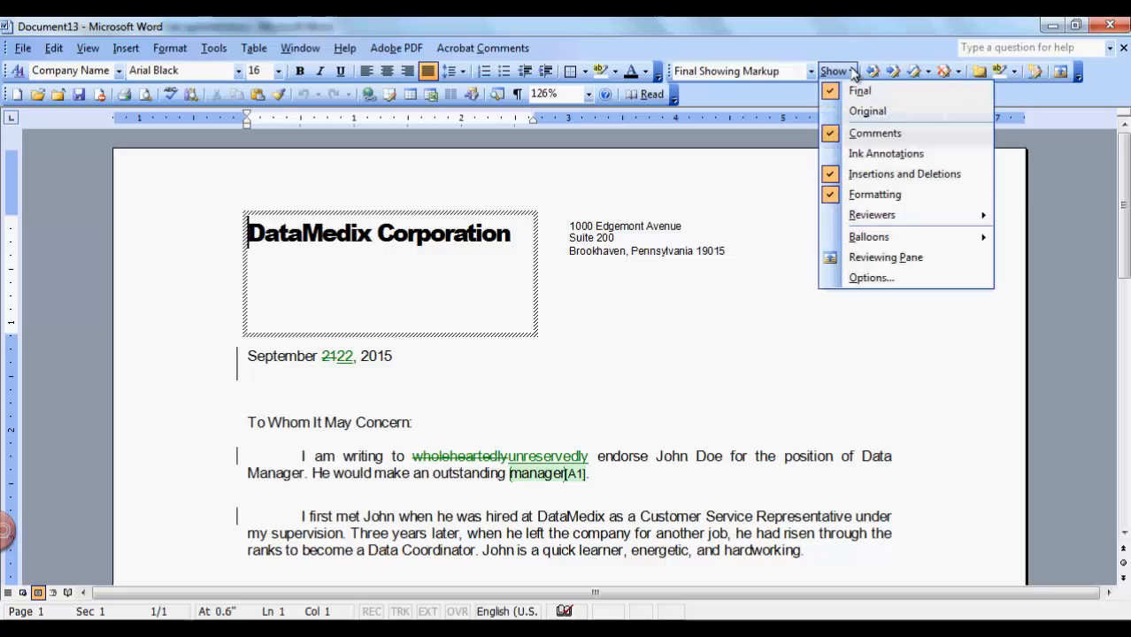
mouse_move(847, 244)
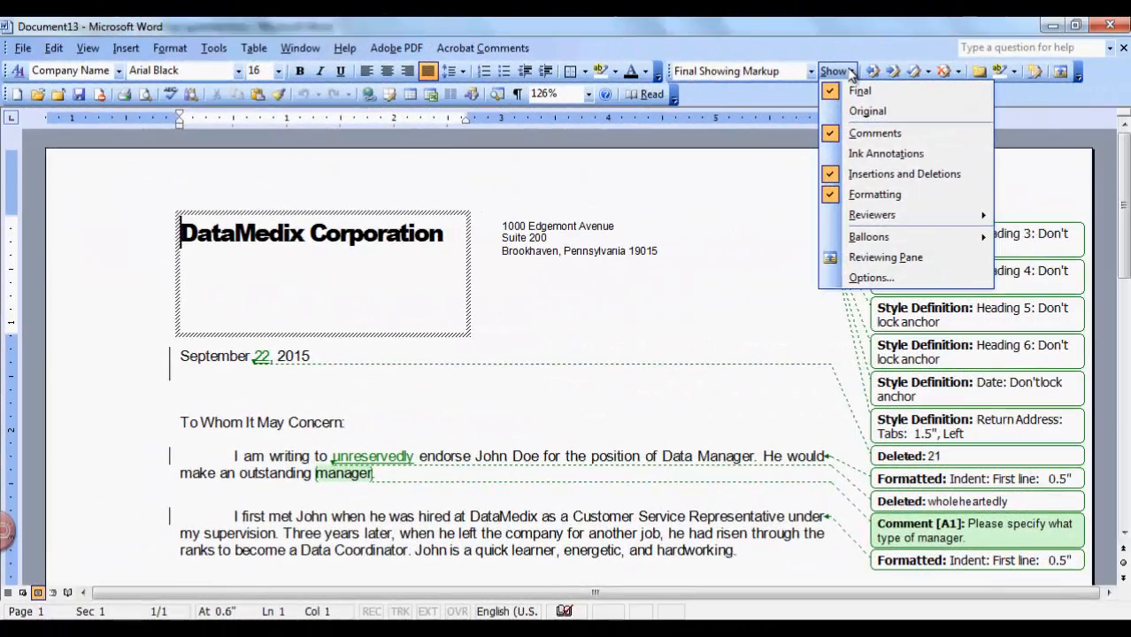
Show the Reviewing Pane, enlarge it to look through the full list of changes, and collapse it
left_click(887, 258)
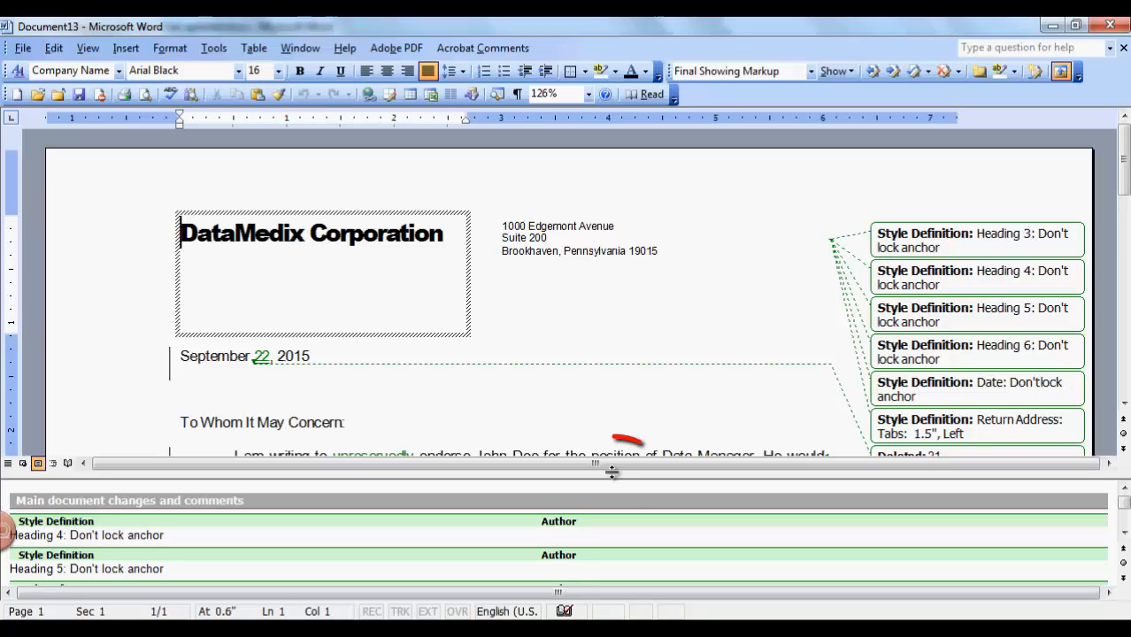
left_click_drag(611, 473, 601, 358)
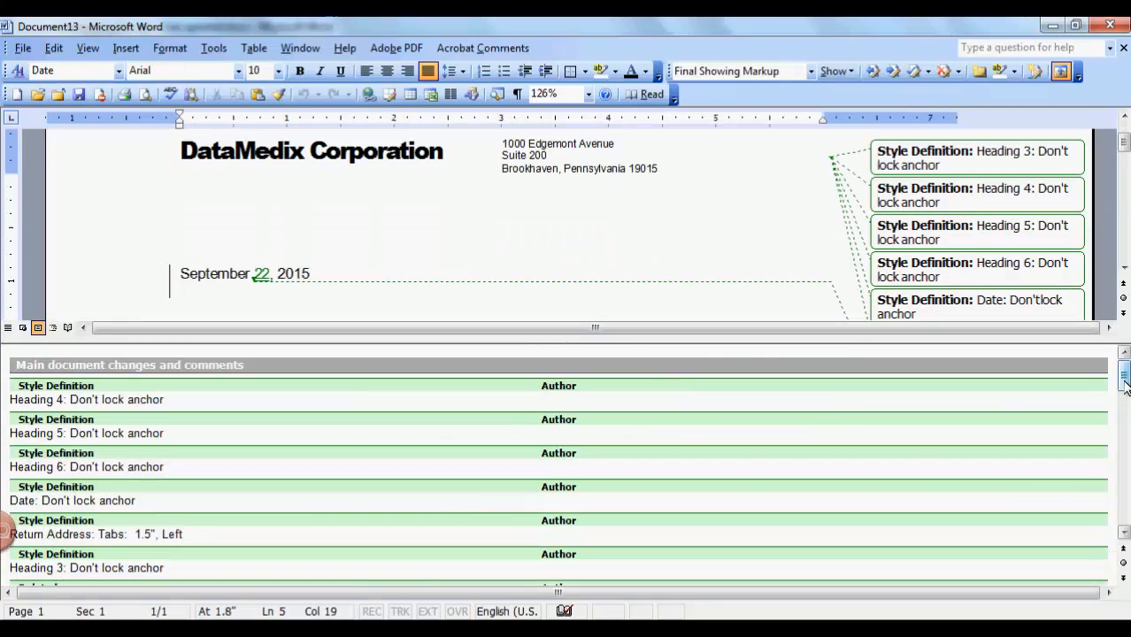
left_click_drag(1124, 377, 1123, 506)
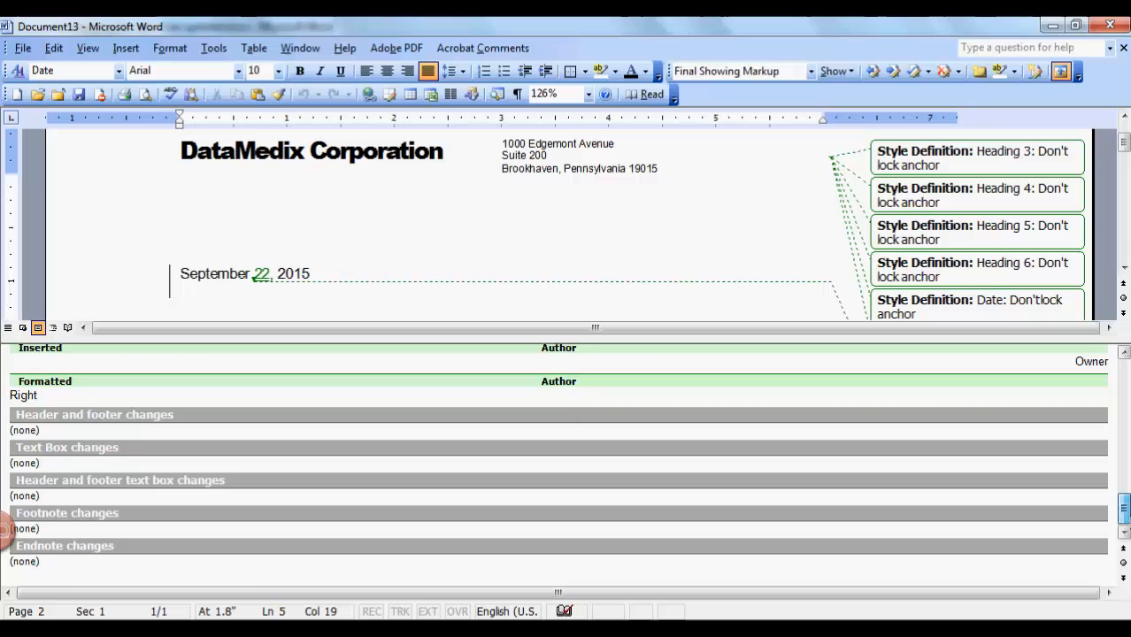
left_click(853, 74)
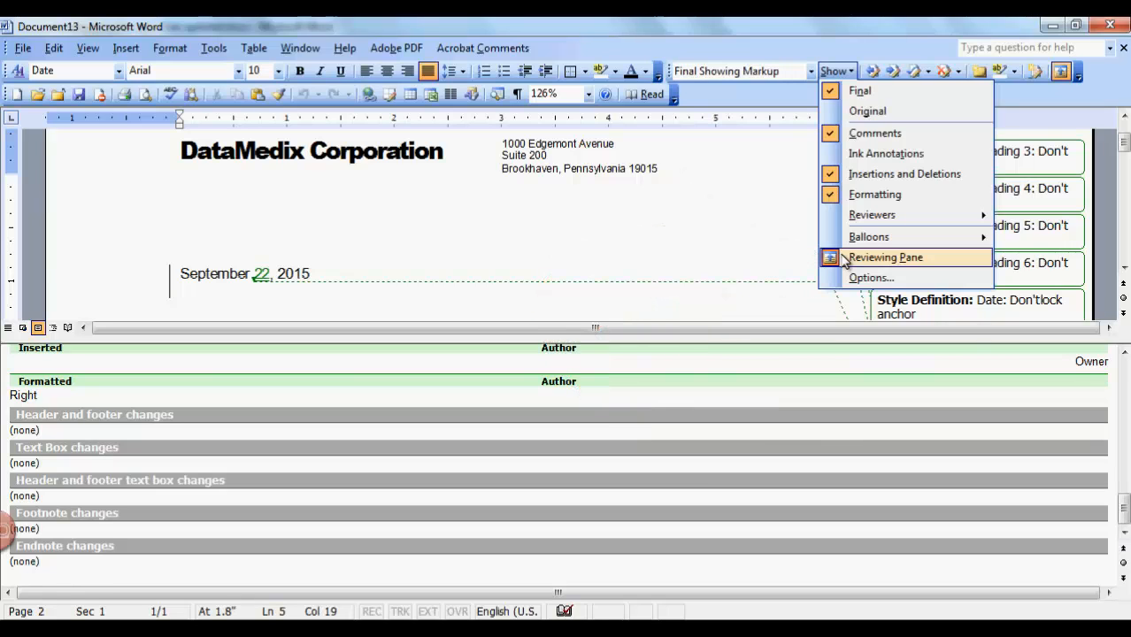
left_click(755, 243)
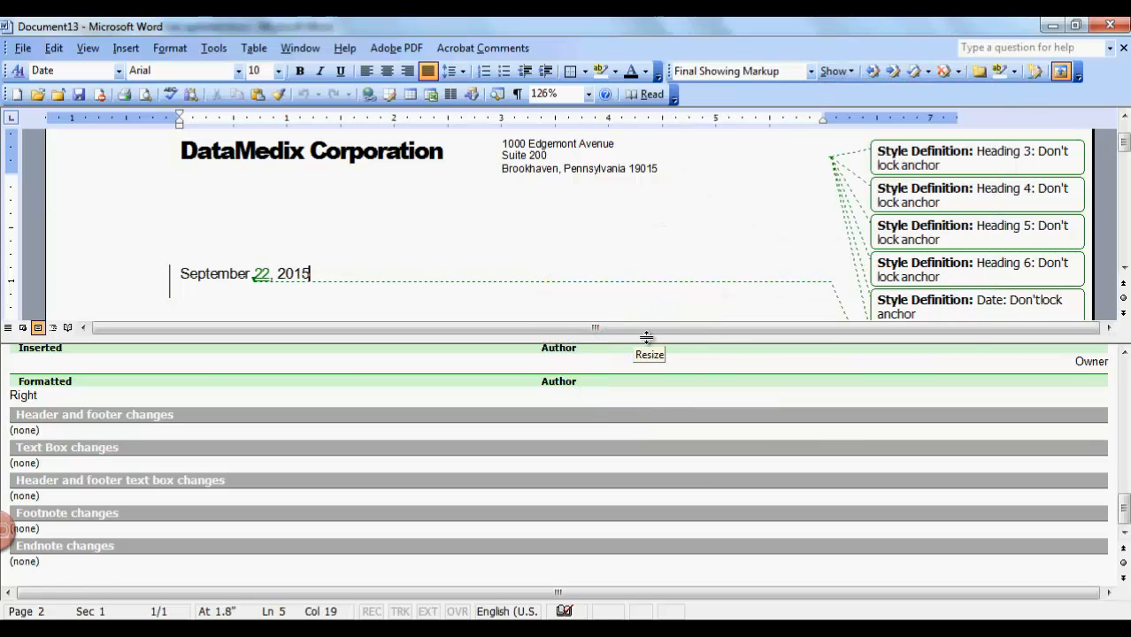
left_click_drag(647, 338, 619, 589)
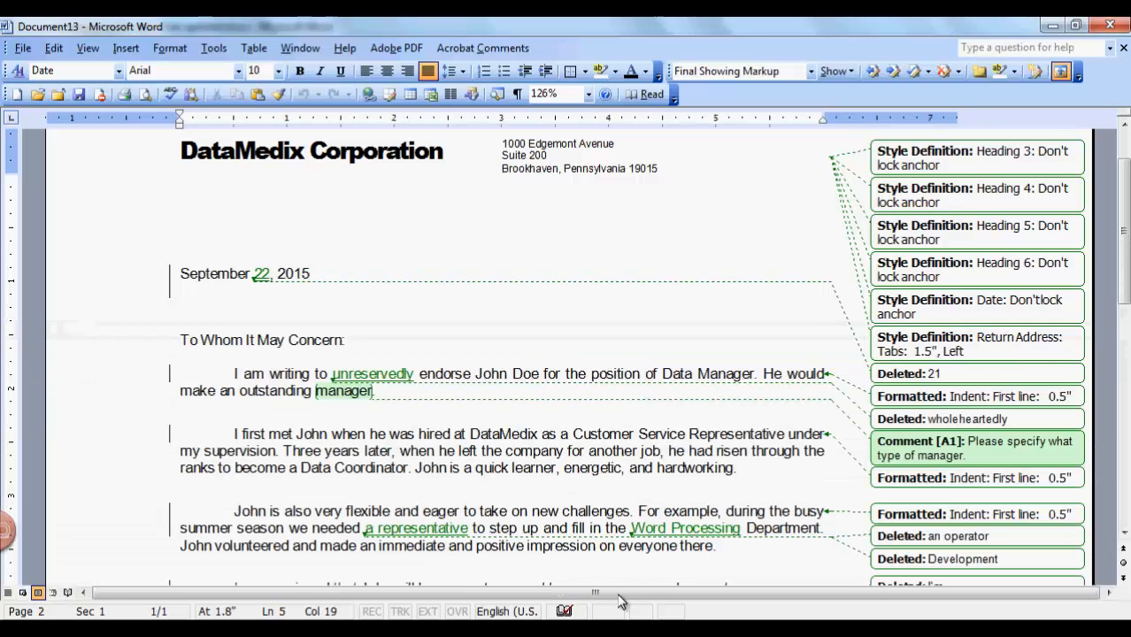
Examine the Track Changes options for markup, balloons and printing, and leave them without changes
left_click(848, 74)
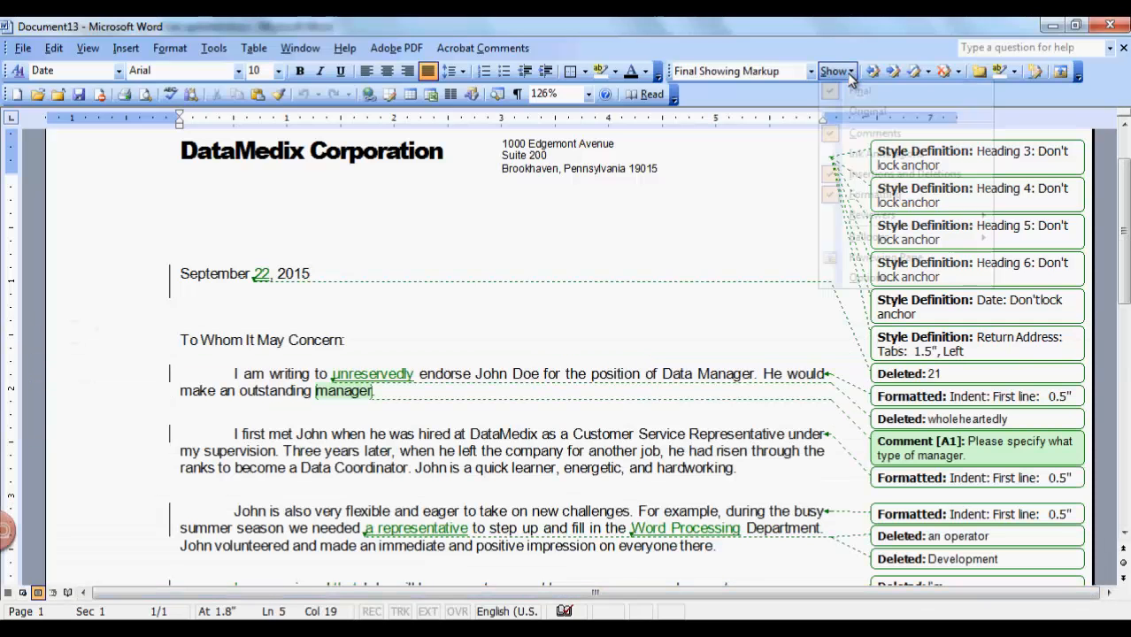
left_click(867, 278)
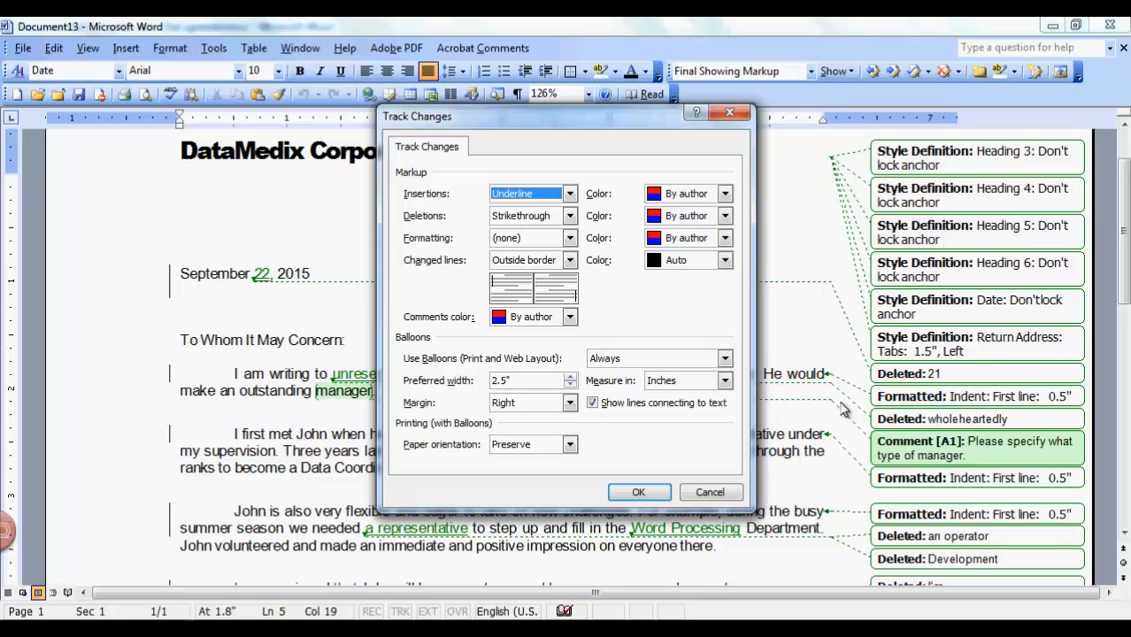
left_click(715, 493)
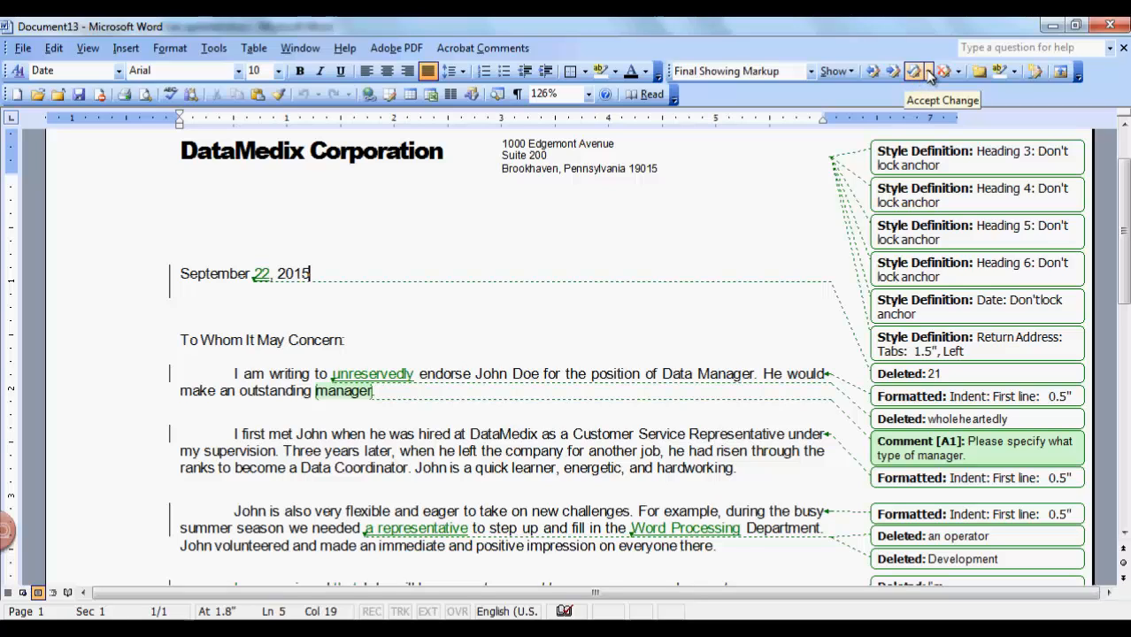
Examine the options for accepting and rejecting changes, deleting comments and choosing a highlight colour, without applying any of them
left_click(927, 76)
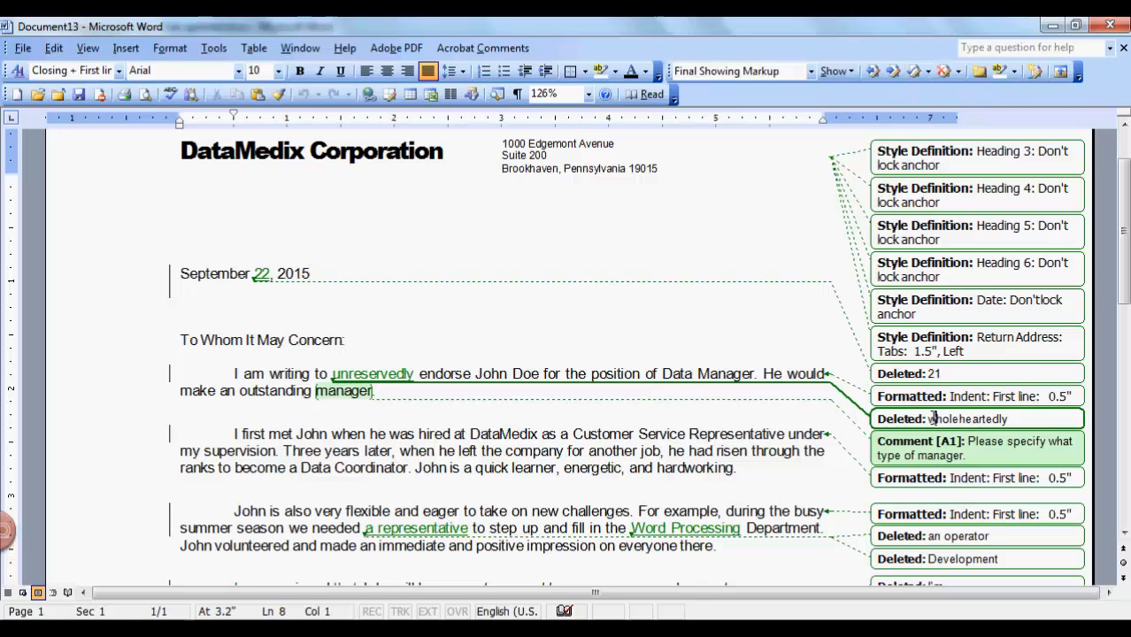
left_click(928, 73)
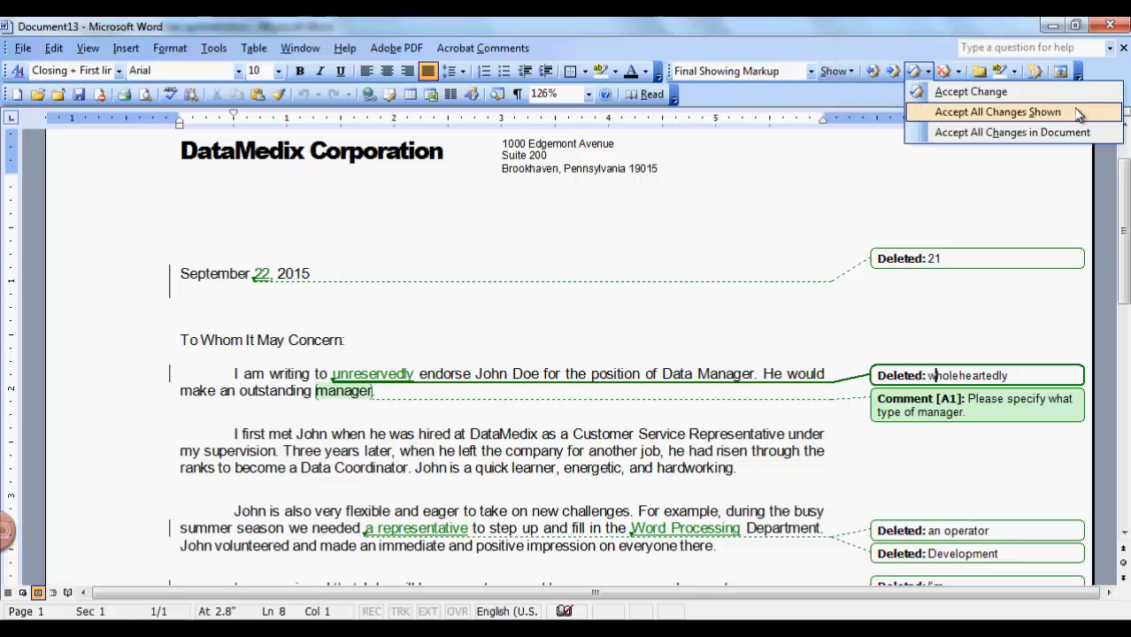
left_click(1079, 113)
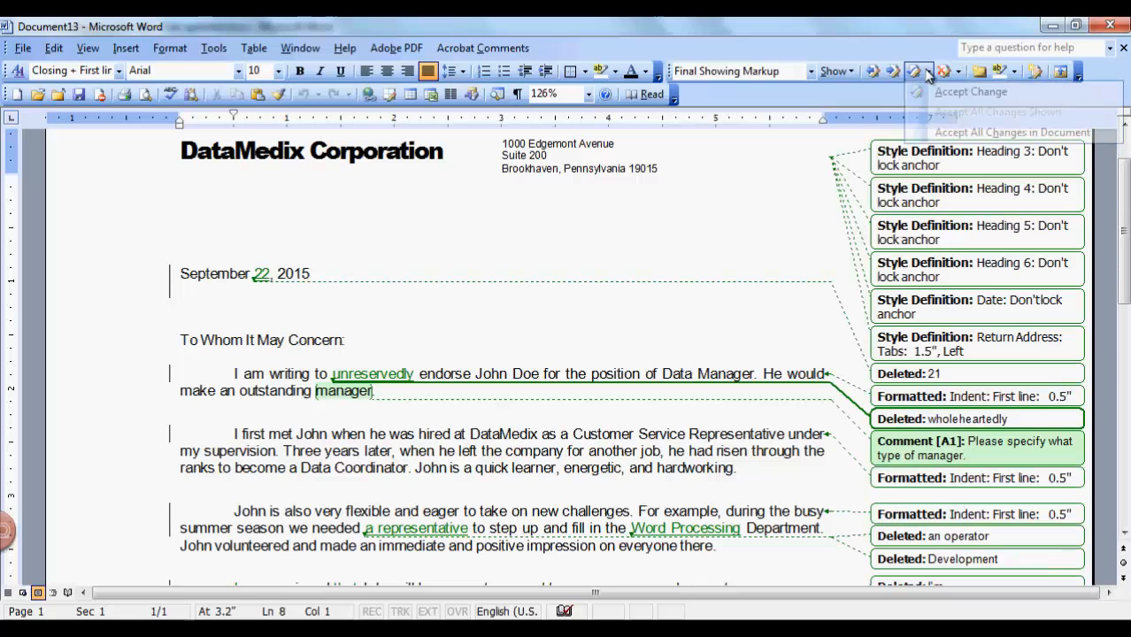
left_click(927, 73)
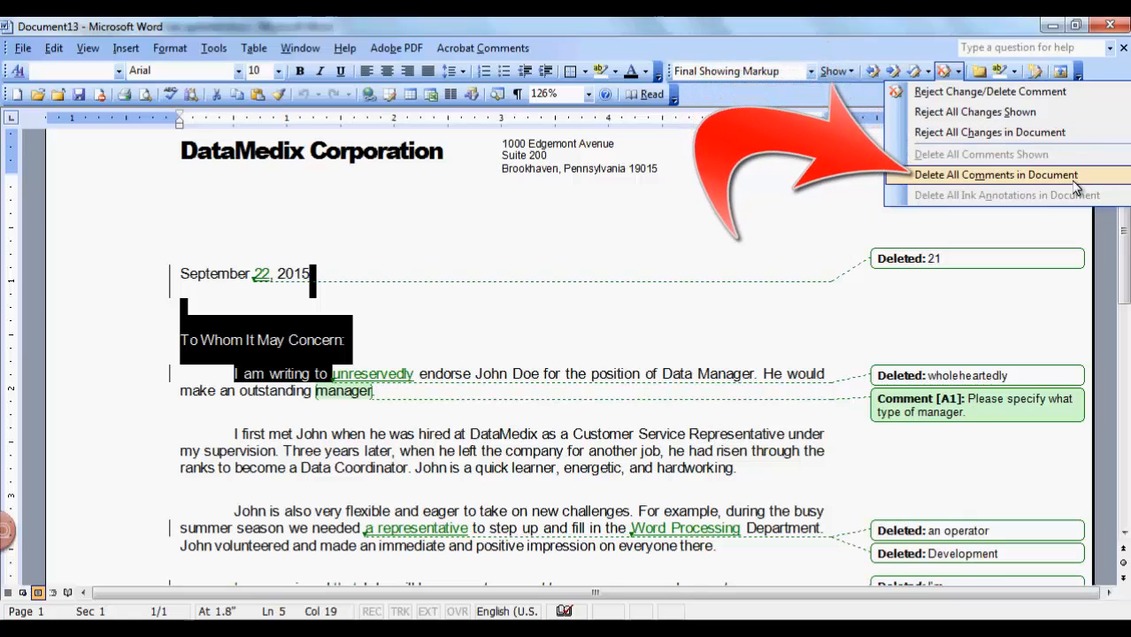
left_click(850, 214)
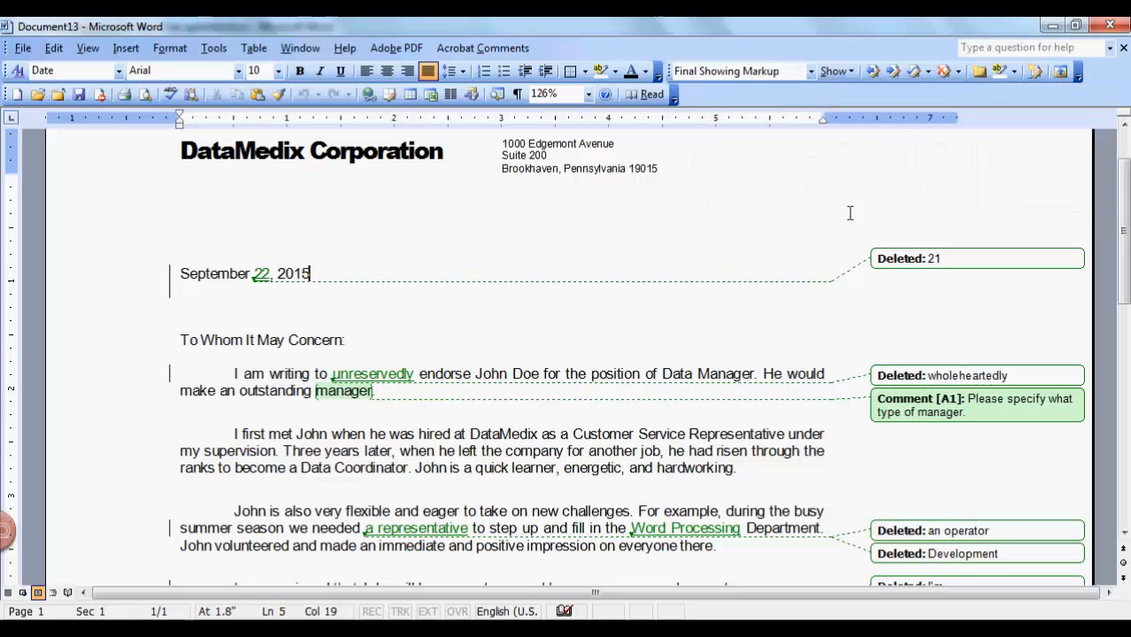
left_click(1014, 74)
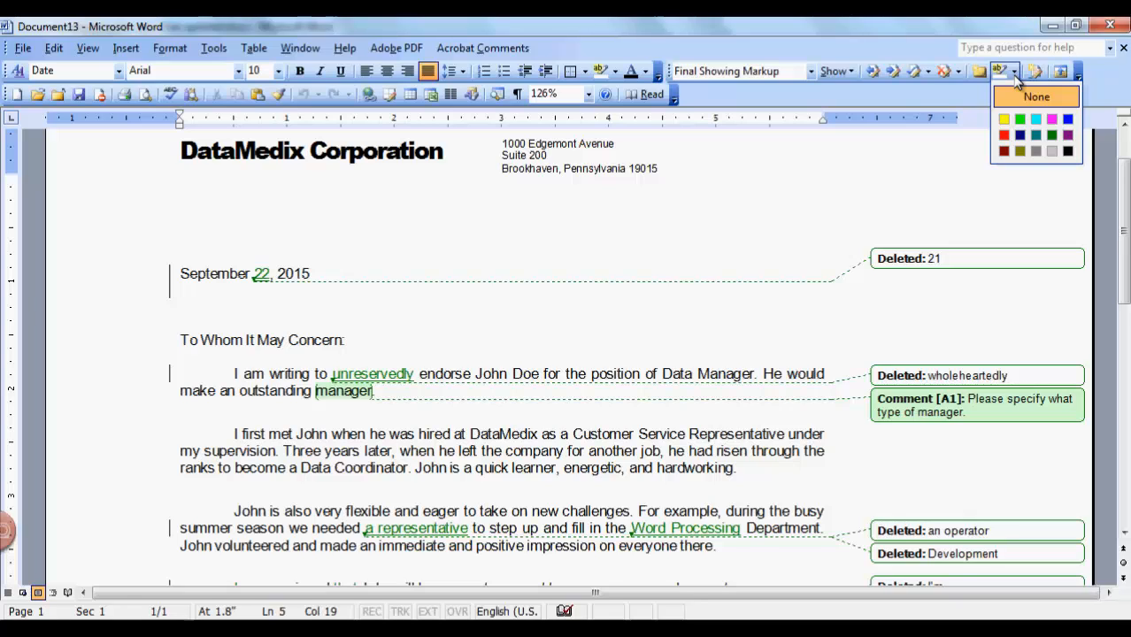
left_click(1036, 74)
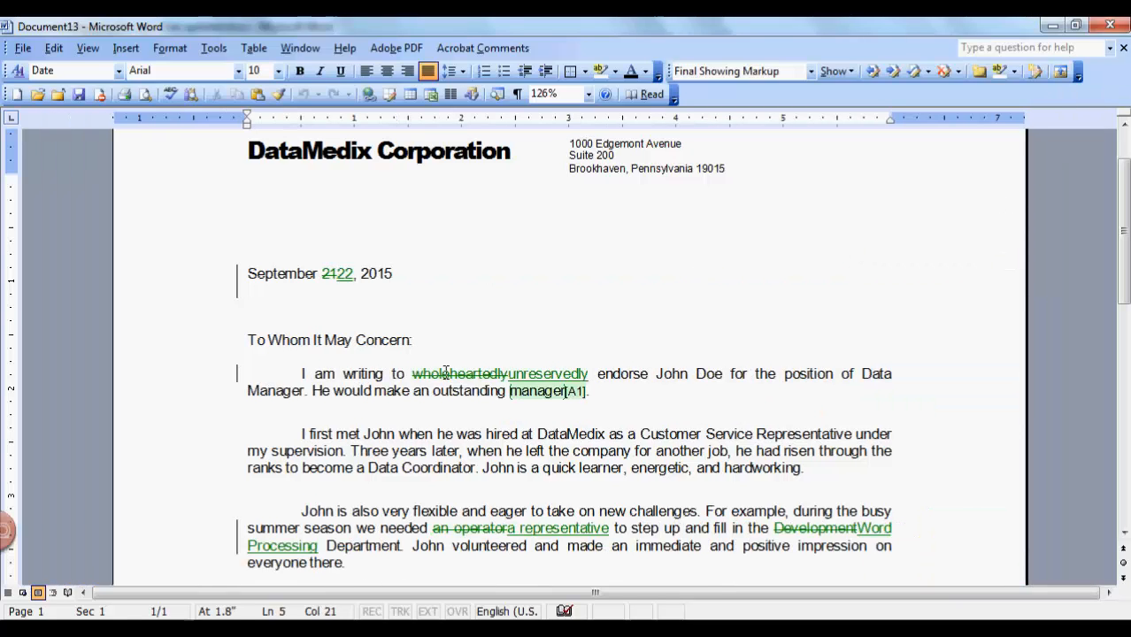
Inspect the details of the "wholeheartedly" deletion in the first paragraph and its accept and reject options, leaving it unresolved
mouse_move(446, 372)
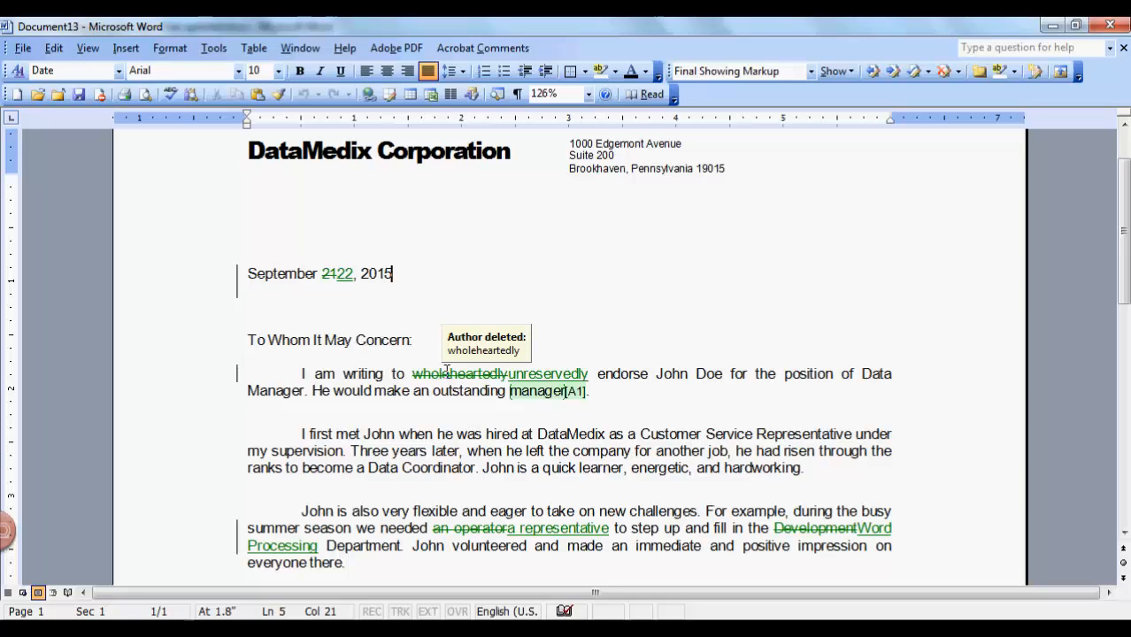
right_click(446, 372)
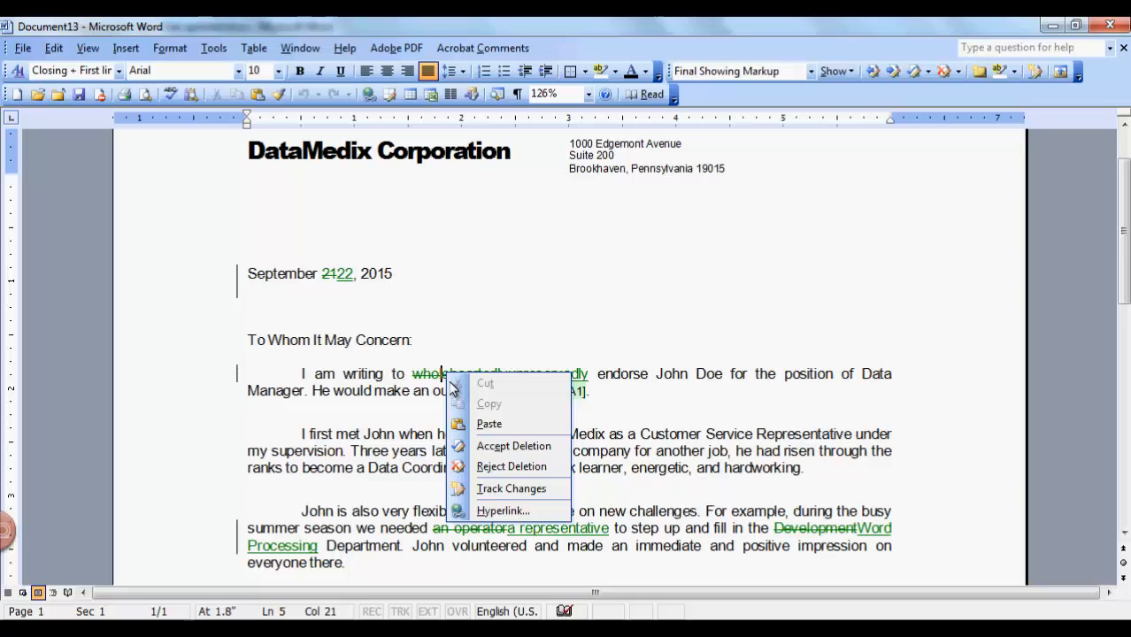
left_click(566, 341)
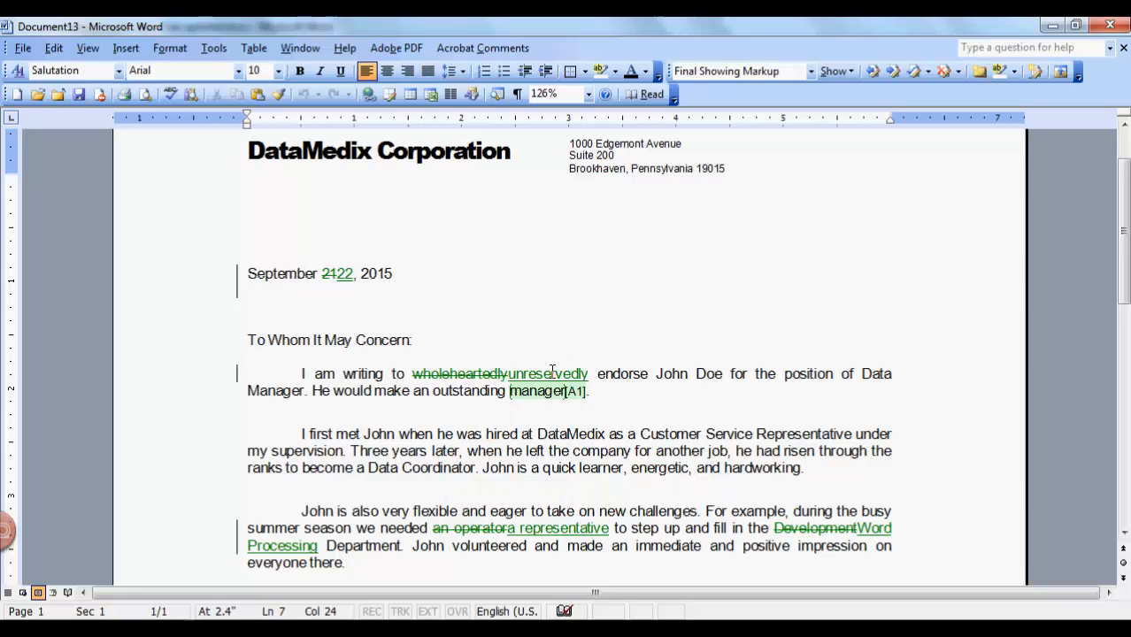
Accept the insertion of "unreservedly" and the deletion of "wholeheartedly" in the first paragraph
right_click(552, 371)
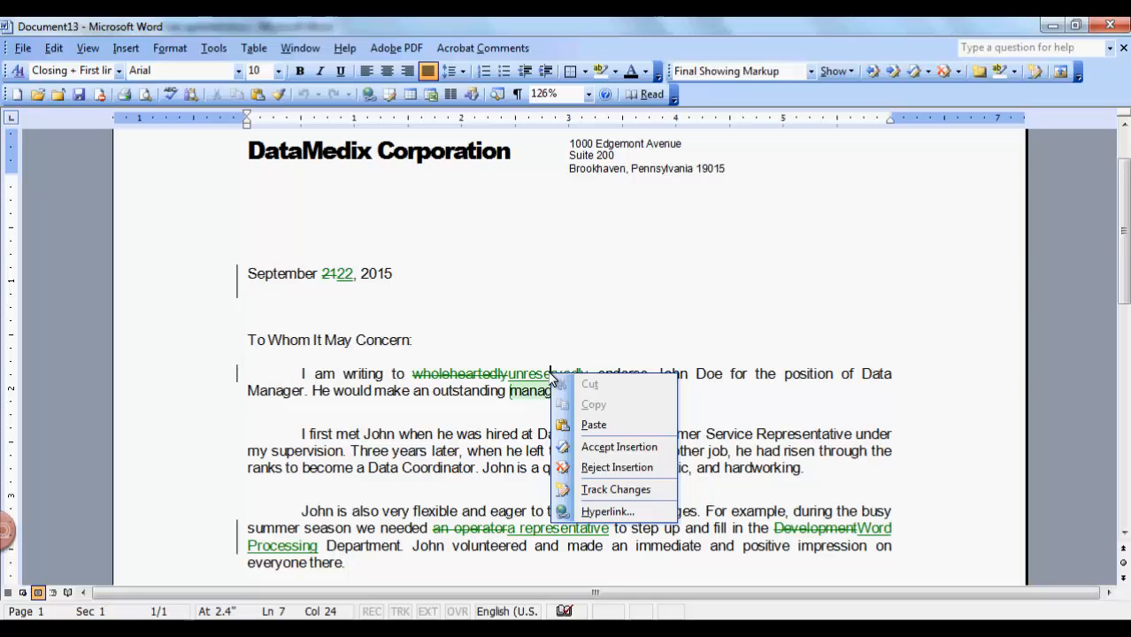
left_click(620, 447)
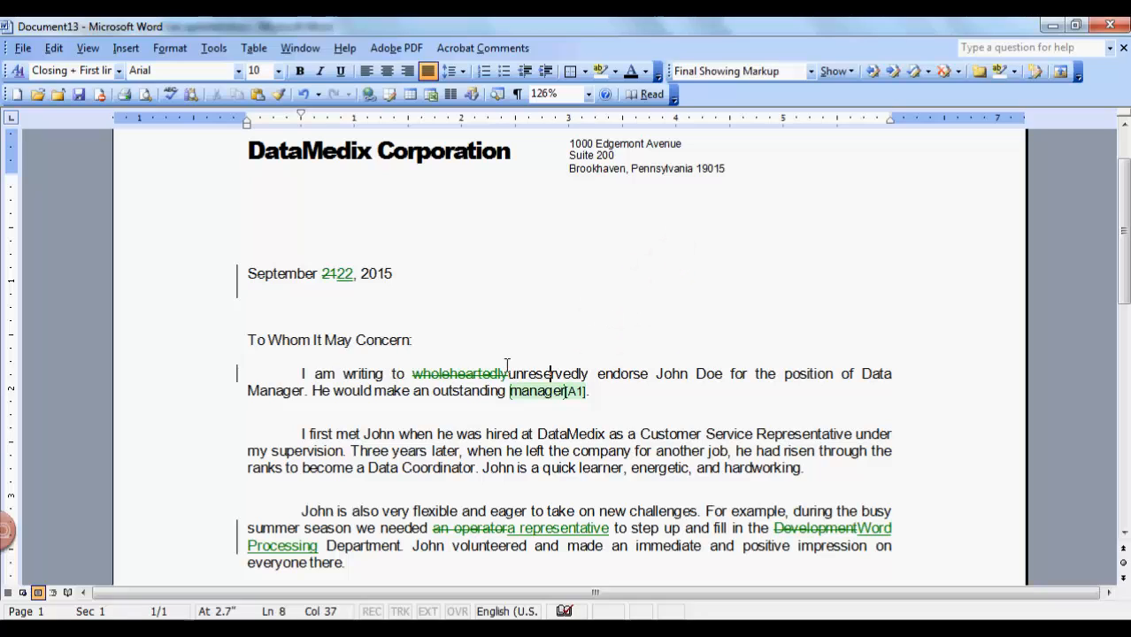
right_click(443, 371)
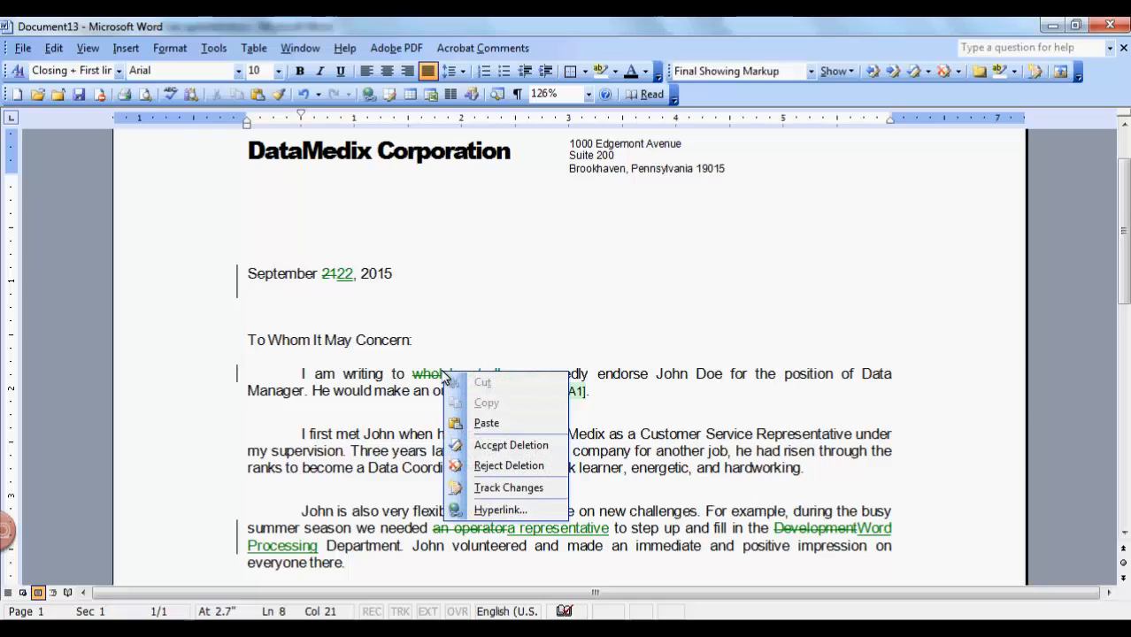
left_click(509, 445)
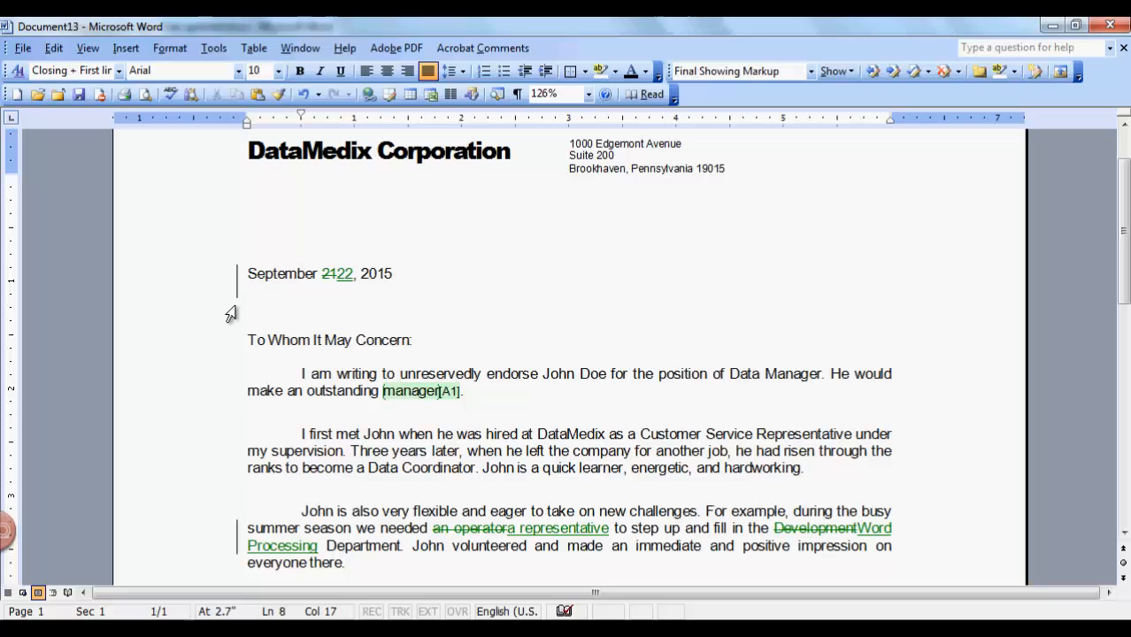
Set the markup balloons to Always so the formatting changes in the letter's body are listed beside the text
scroll(230, 314, "down", 2)
left_click(835, 70)
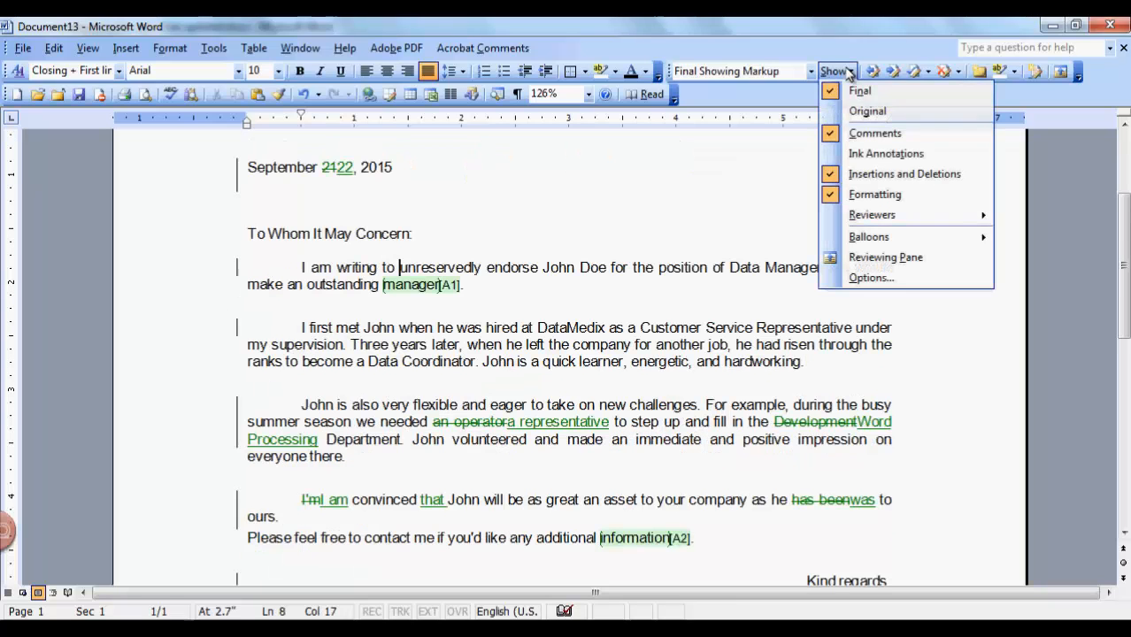
mouse_move(885, 236)
left_click(763, 239)
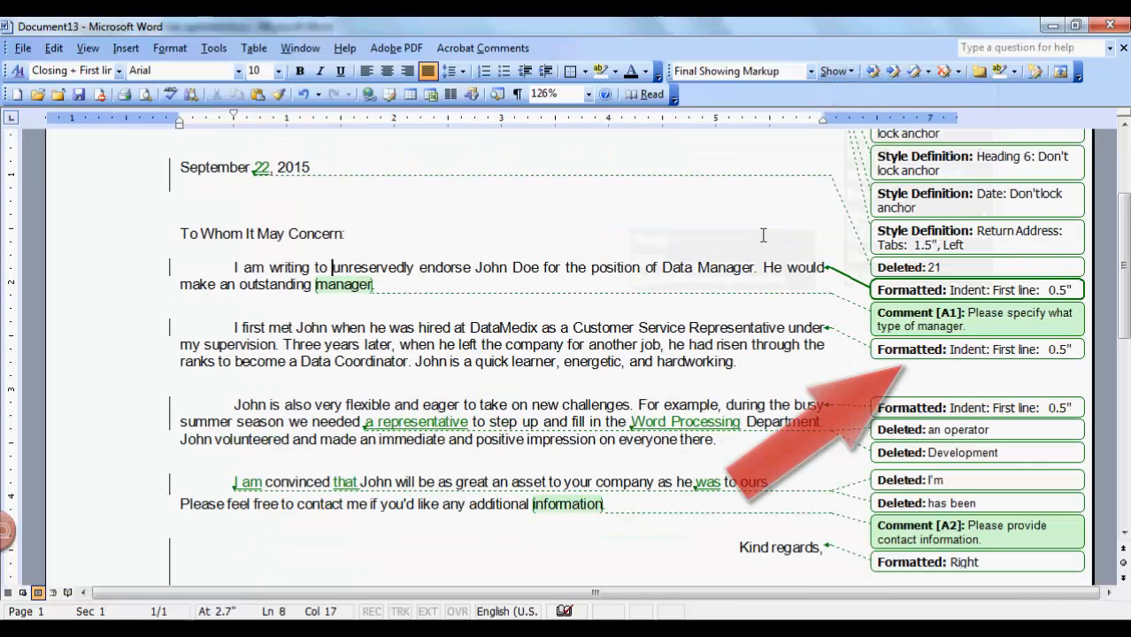
Accept the 0.5" first-line indent format change on the paragraph beginning "I first met John"
left_click(929, 352)
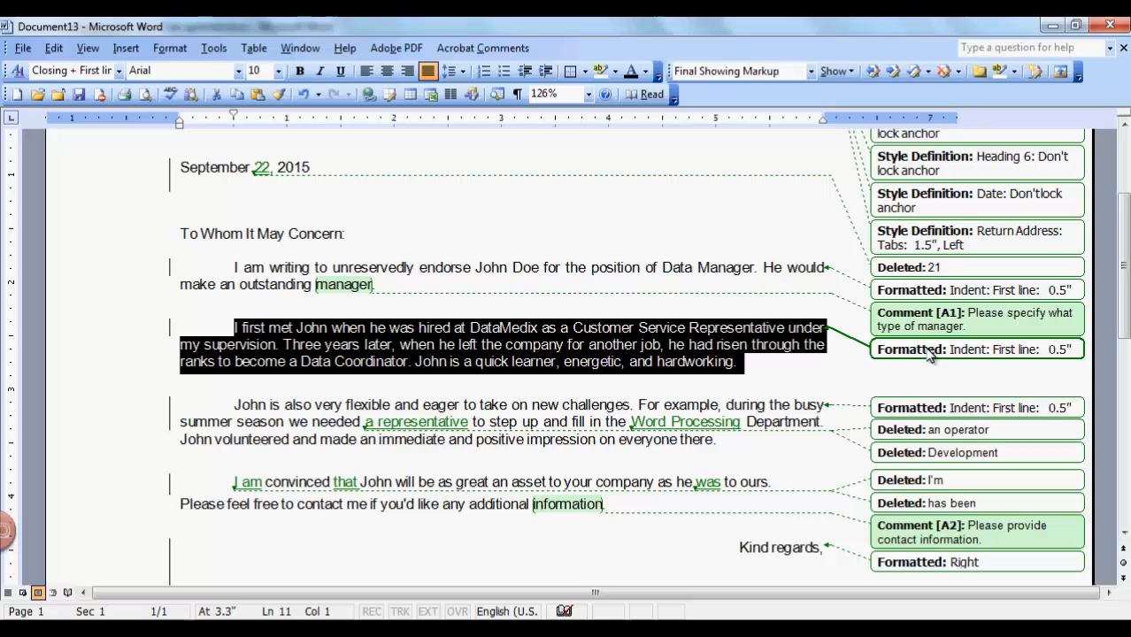
left_click(228, 329)
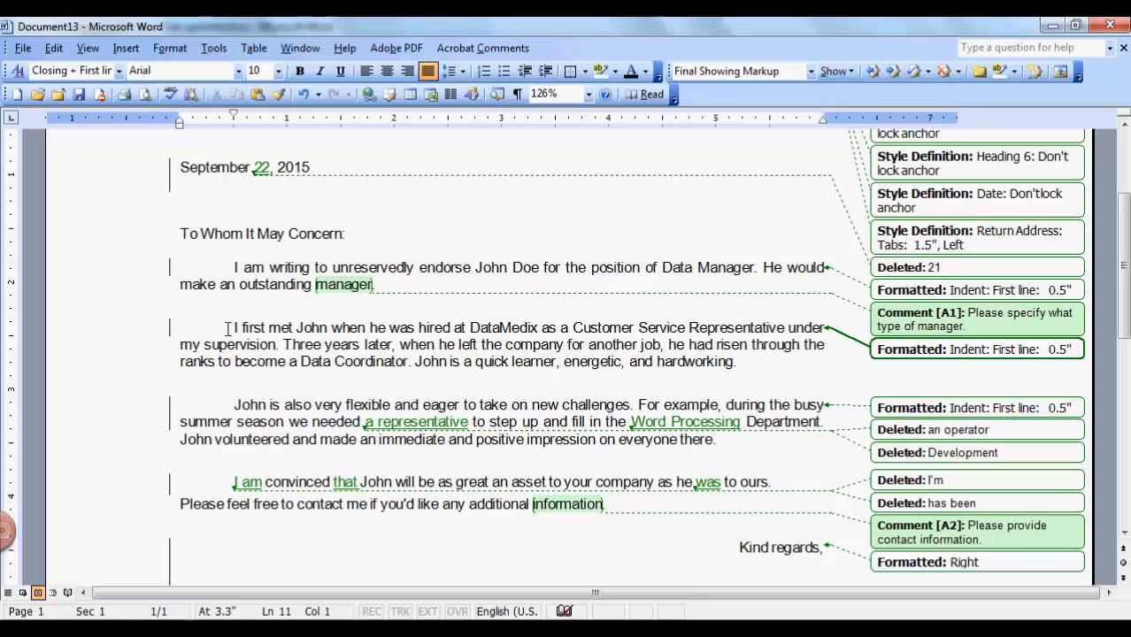
right_click(227, 328)
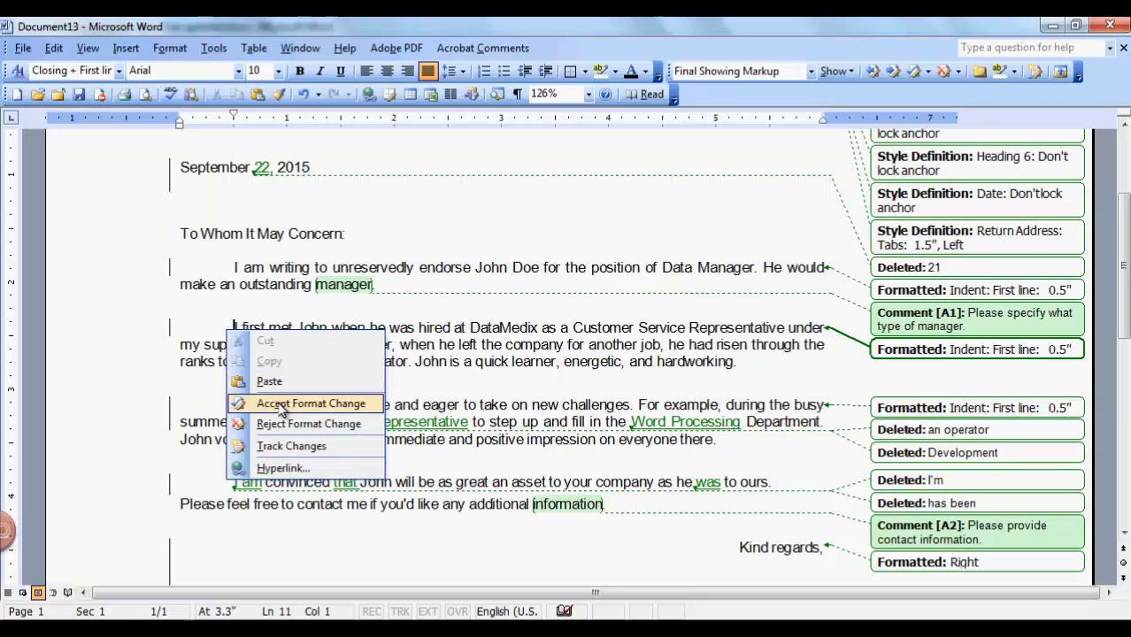
left_click(281, 405)
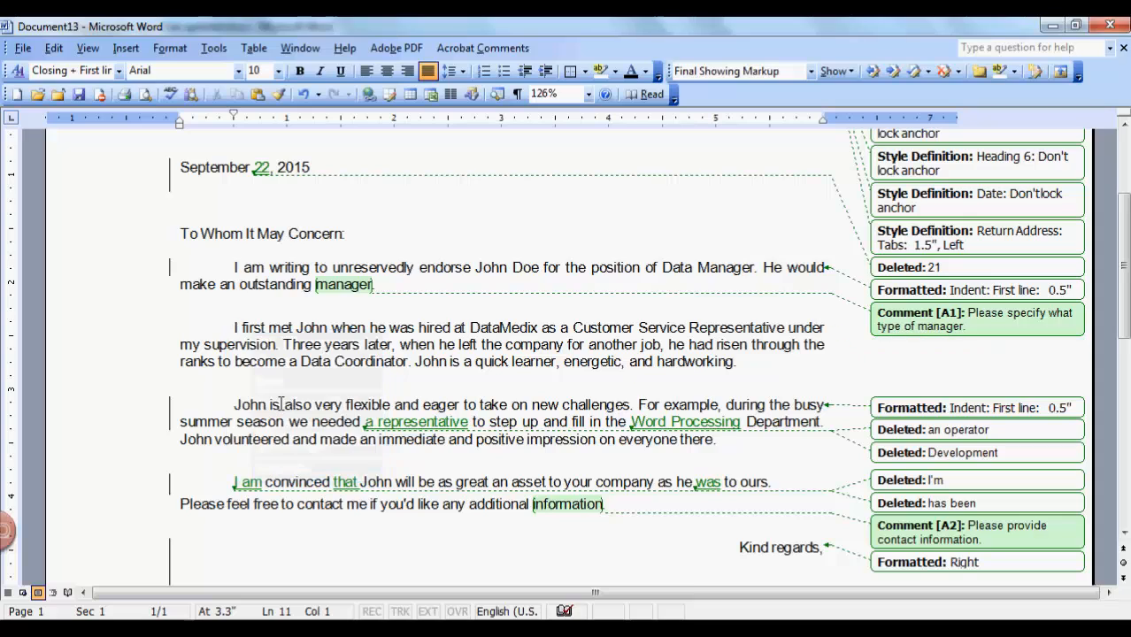